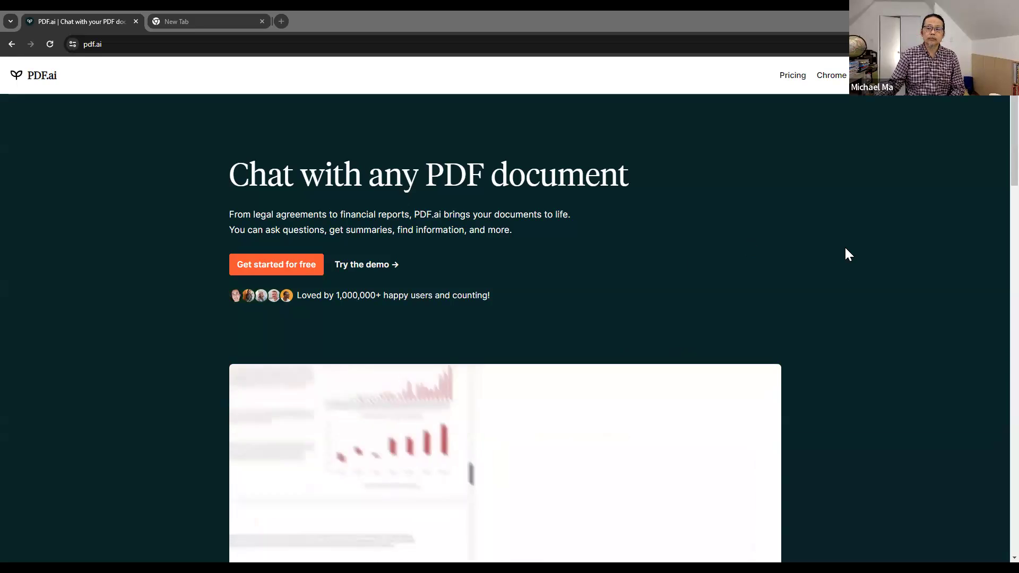
Open the pricing page and compare the plans' features and limits, including the PDF upload limit
scroll(828, 215, "up", 1)
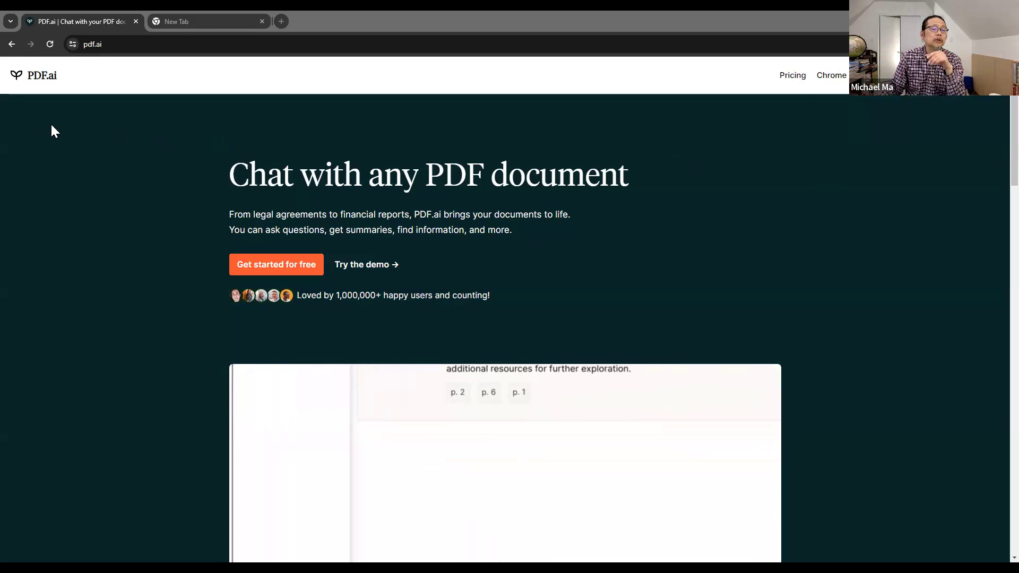
left_click(796, 78)
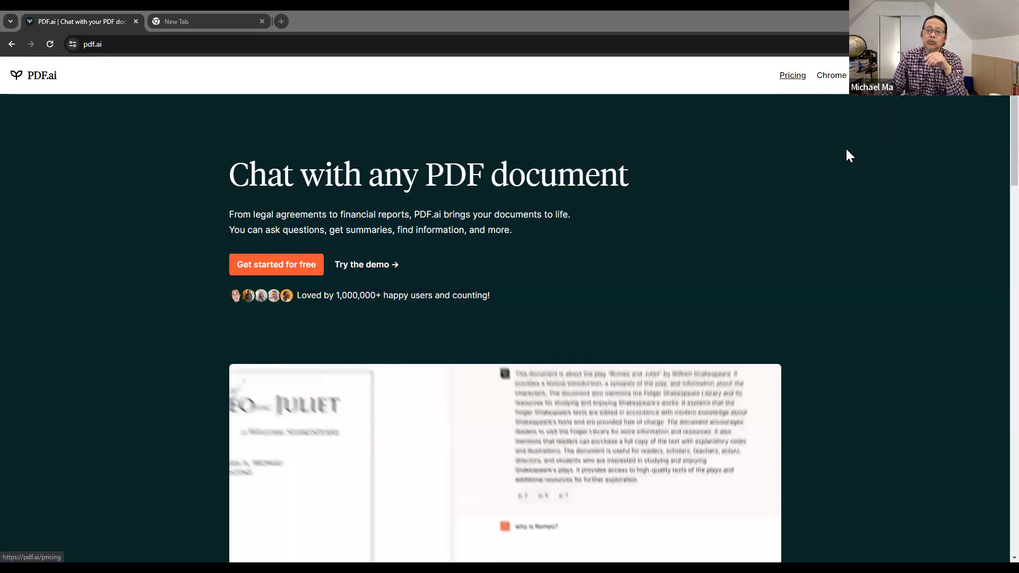
scroll(873, 219, "down", 4)
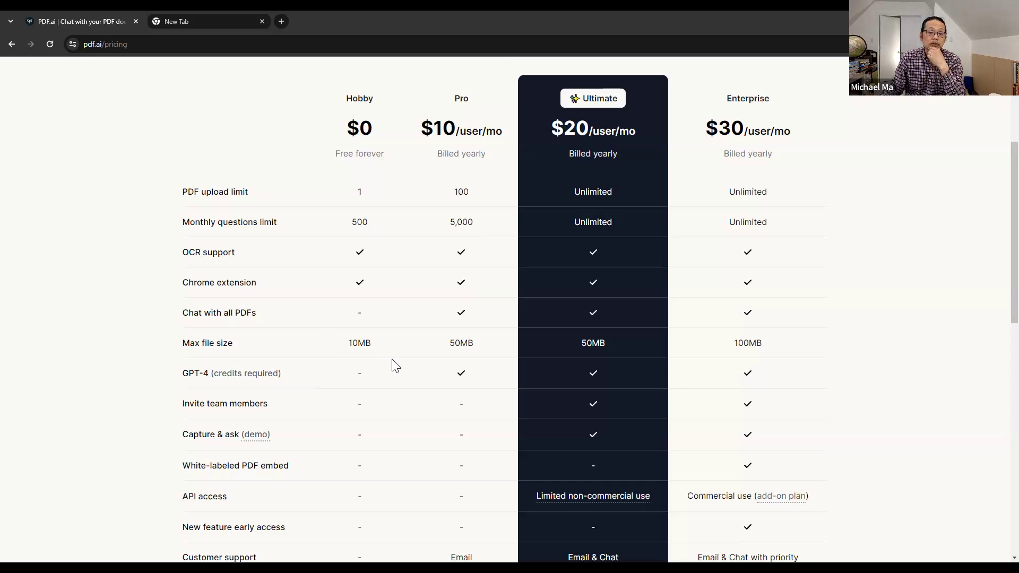
scroll(396, 364, "down", 2)
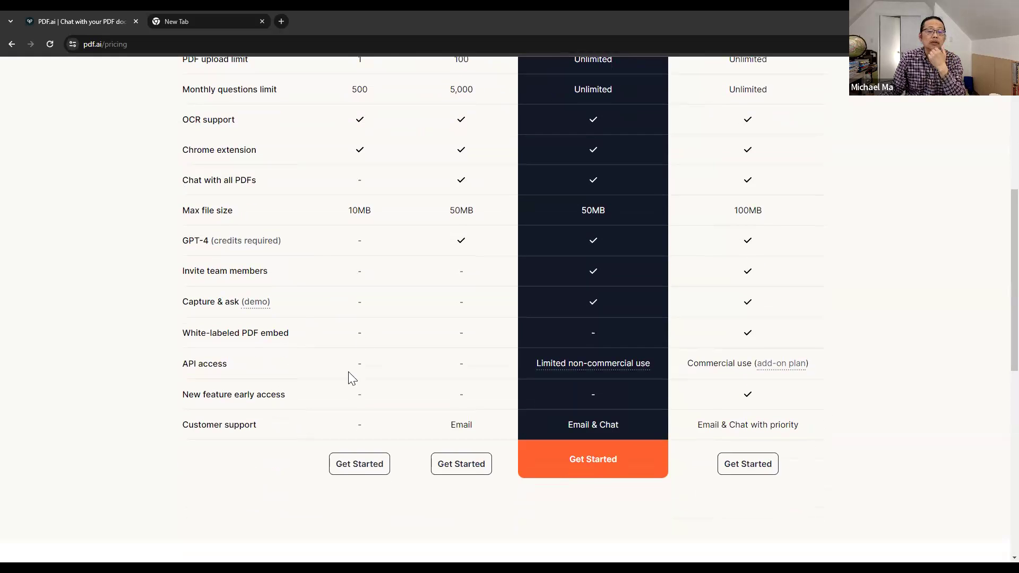
scroll(757, 255, "up", 3)
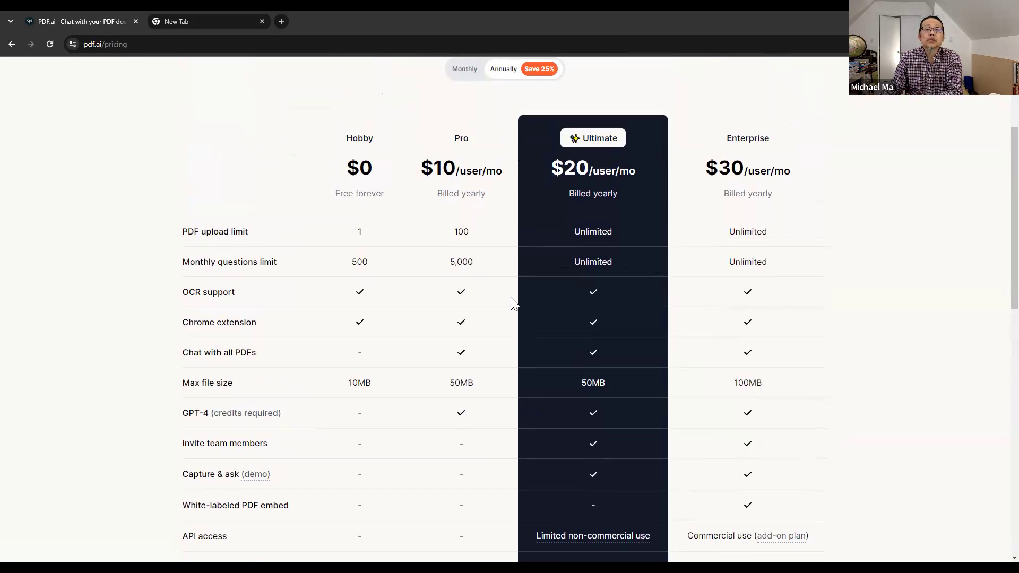
scroll(511, 304, "up", 2)
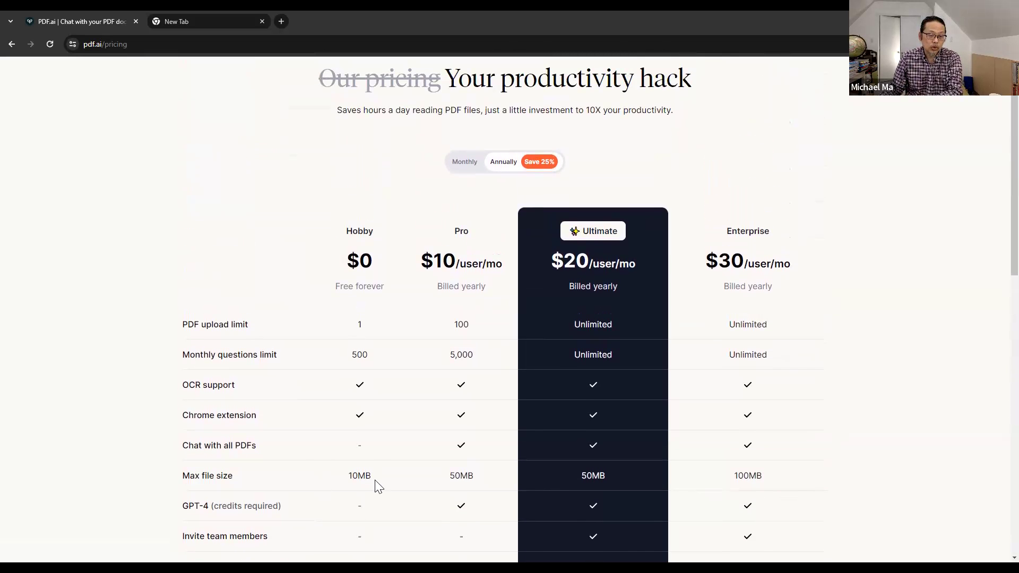
scroll(383, 467, "down", 1)
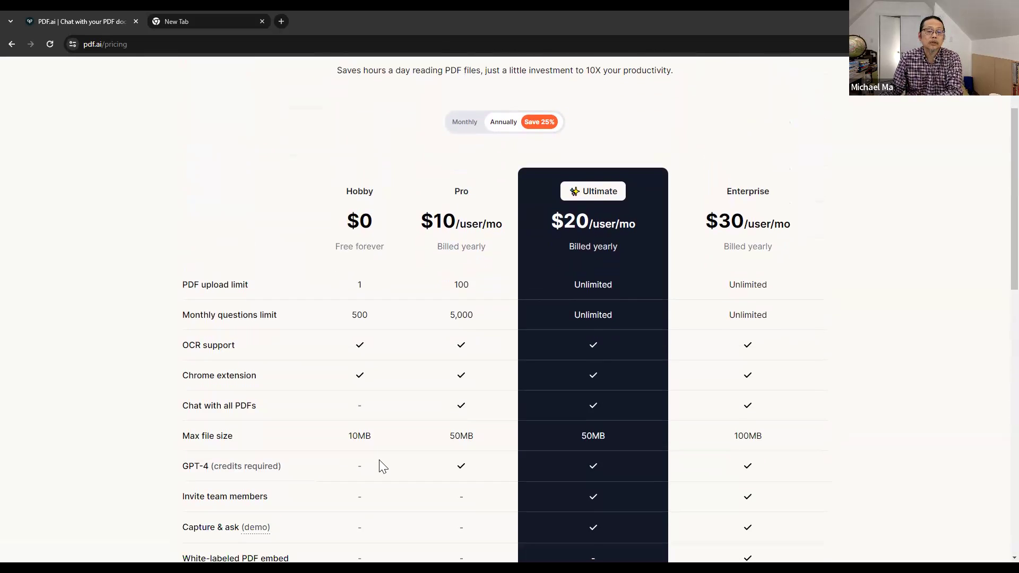
scroll(383, 467, "down", 2)
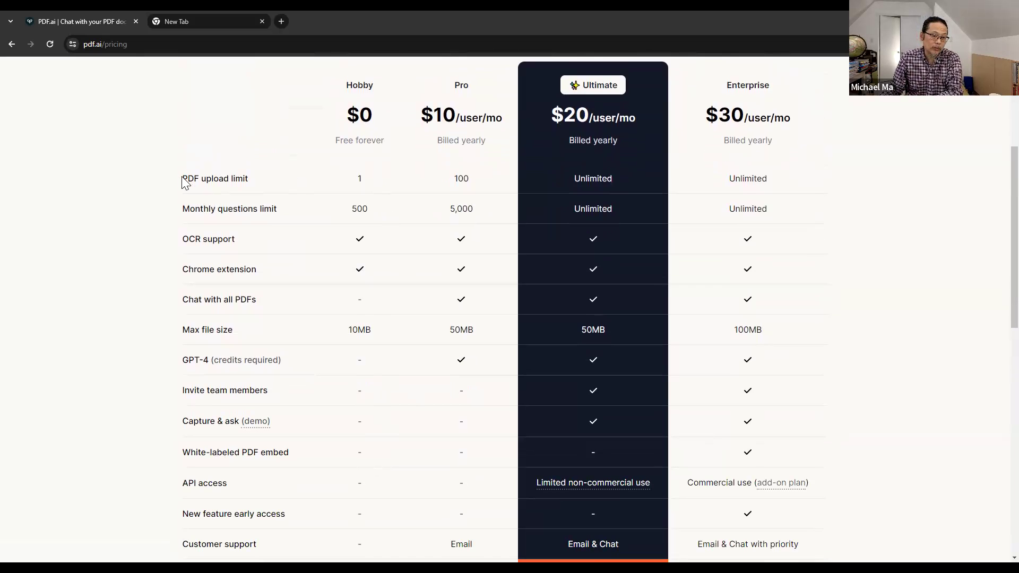
left_click_drag(182, 179, 246, 175)
left_click(280, 187)
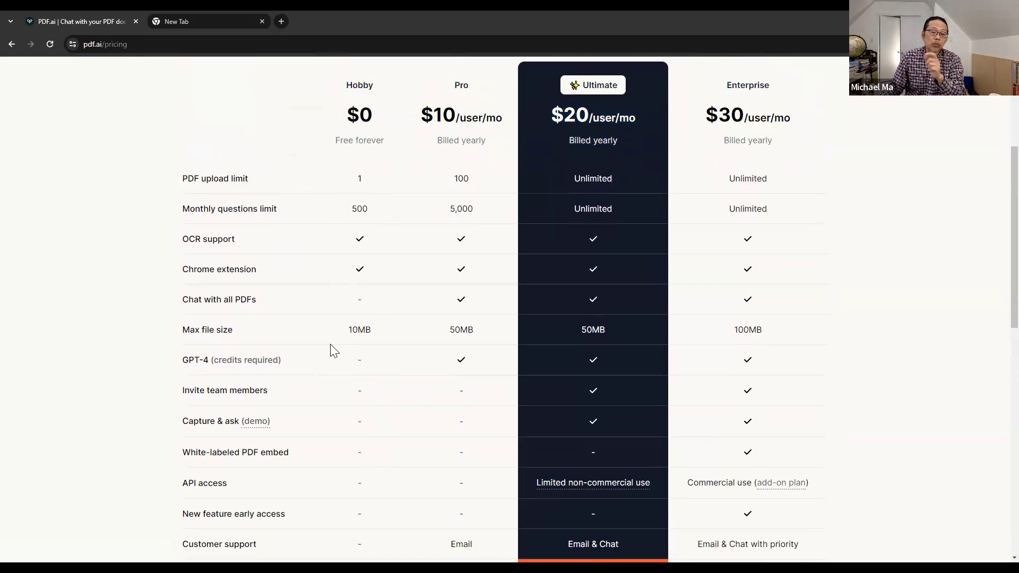
Leave the pricing page for the documents list and open the stored Jameson article on postmodernism
left_click(16, 46)
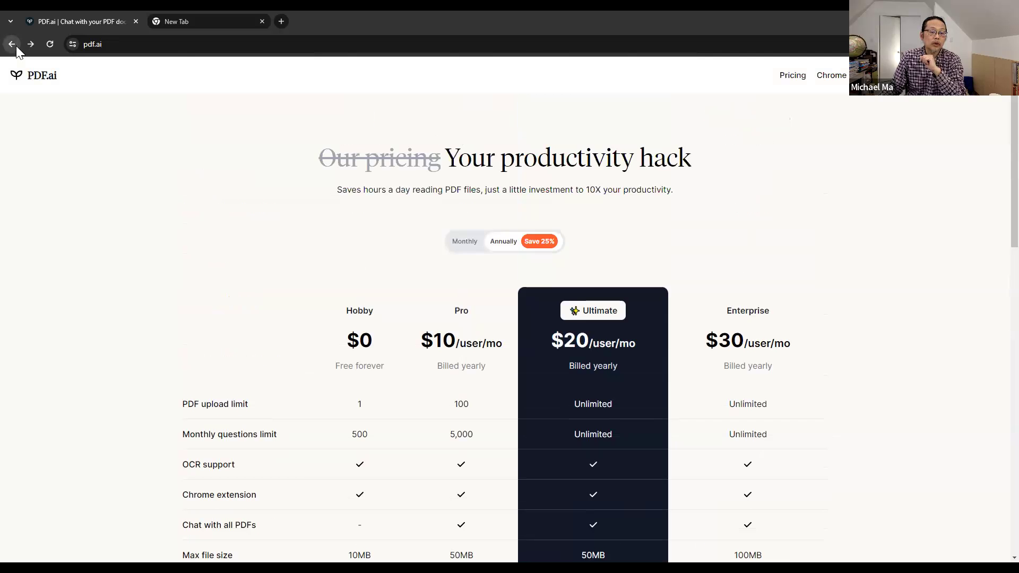
left_click(10, 44)
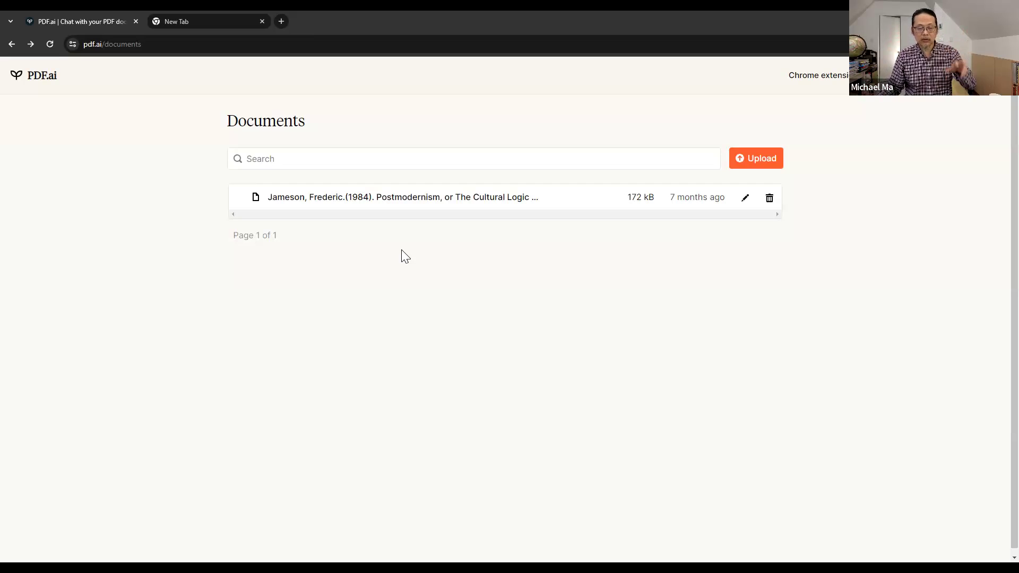
left_click(376, 202)
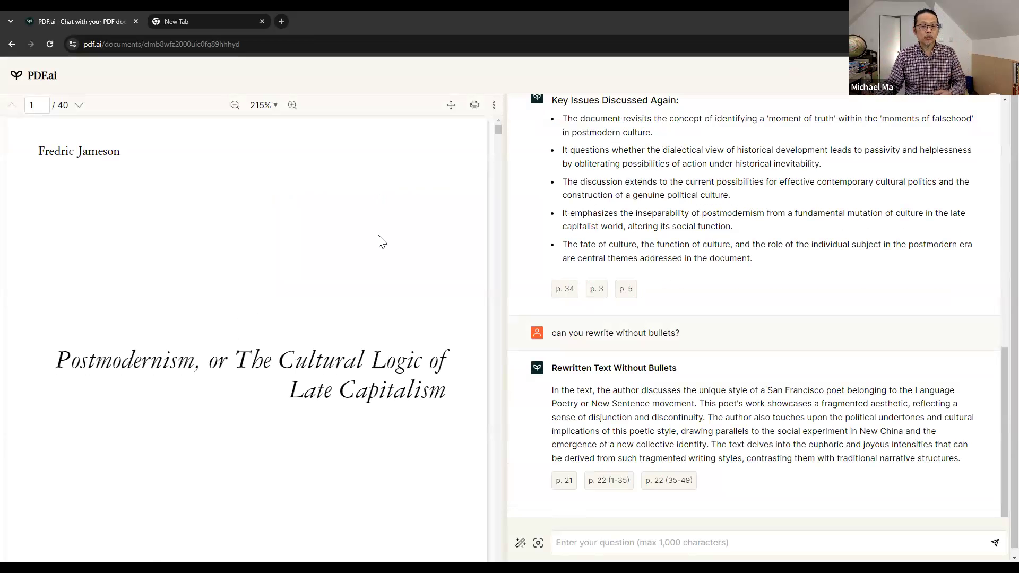
Skim the article's pages and the first key-issues answer in its chat history, ending back on the article's first page
scroll(360, 260, "down", 4)
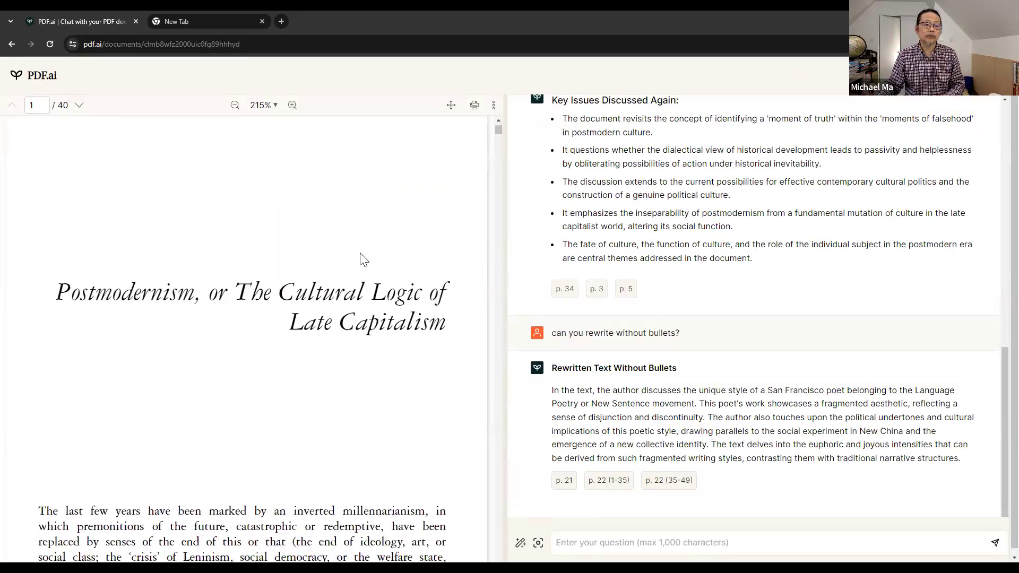
scroll(360, 259, "down", 1)
scroll(360, 260, "up", 1)
scroll(360, 260, "down", 3)
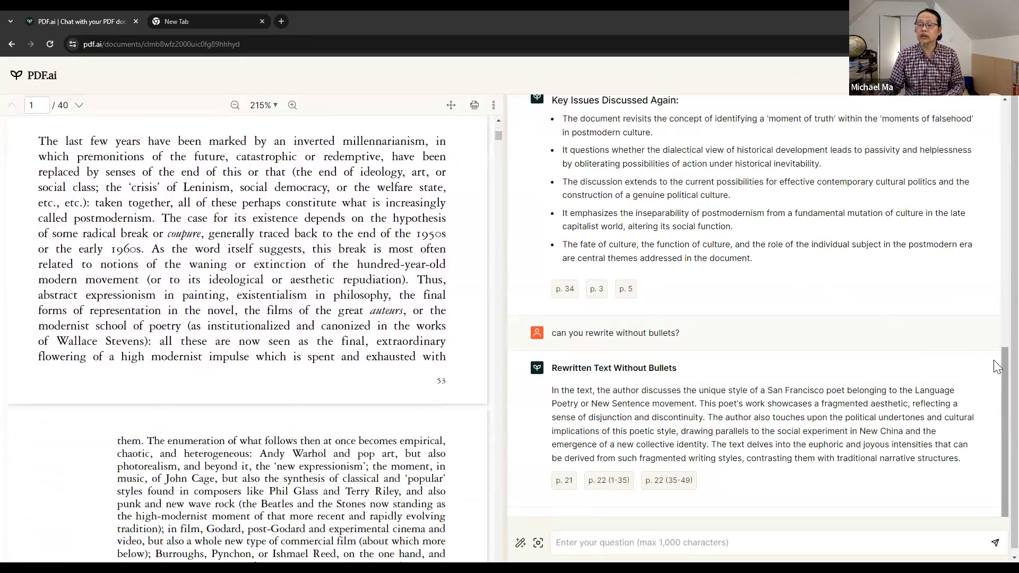
scroll(998, 250, "up", 4)
scroll(997, 248, "up", 7)
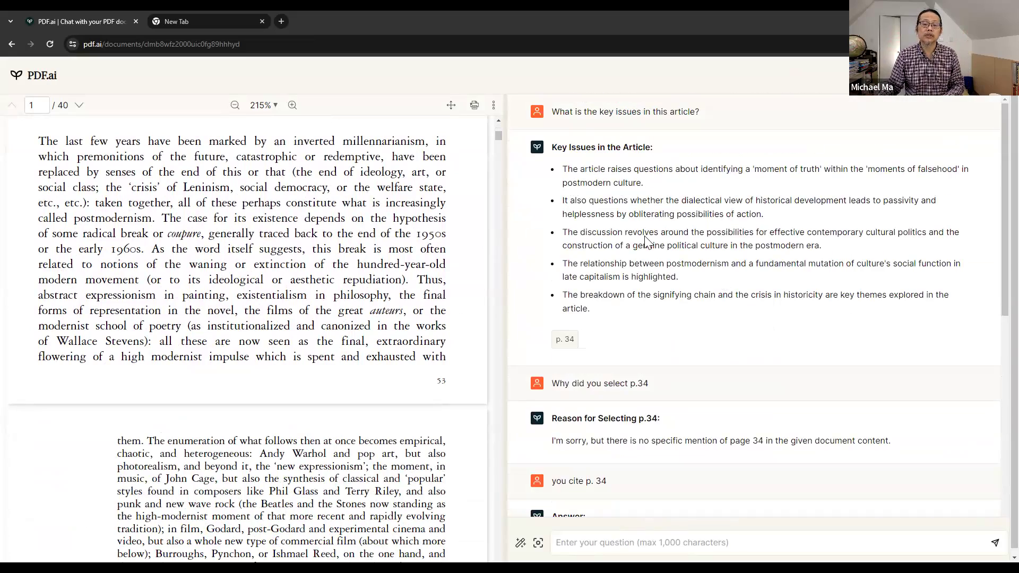
scroll(305, 274, "down", 3)
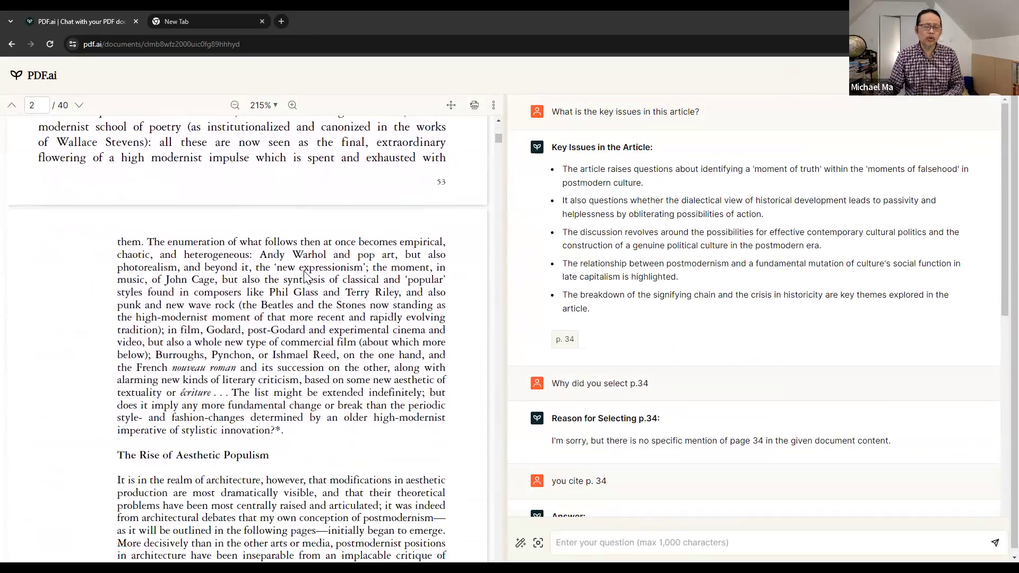
scroll(305, 273, "down", 4)
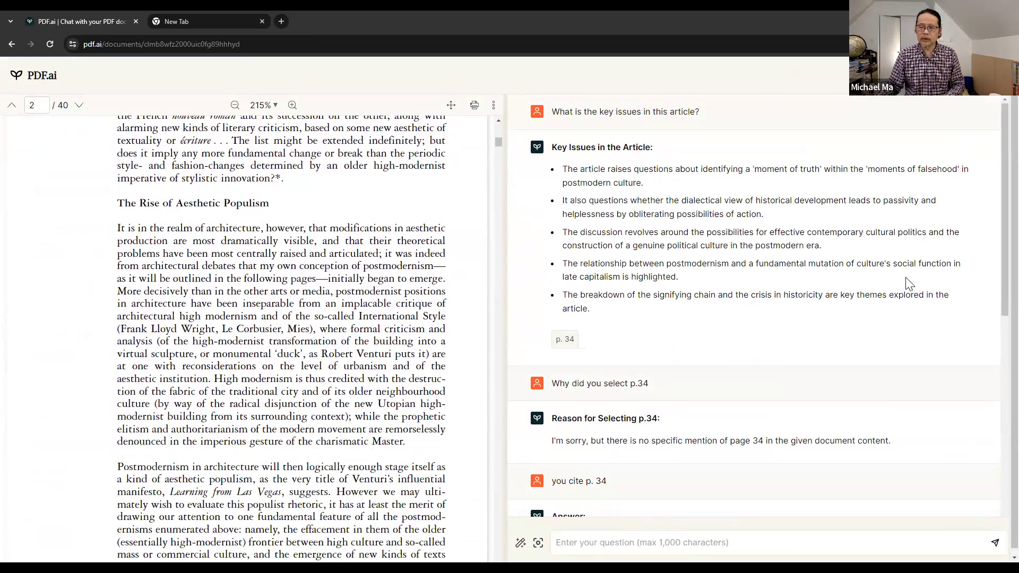
left_click_drag(499, 142, 499, 127)
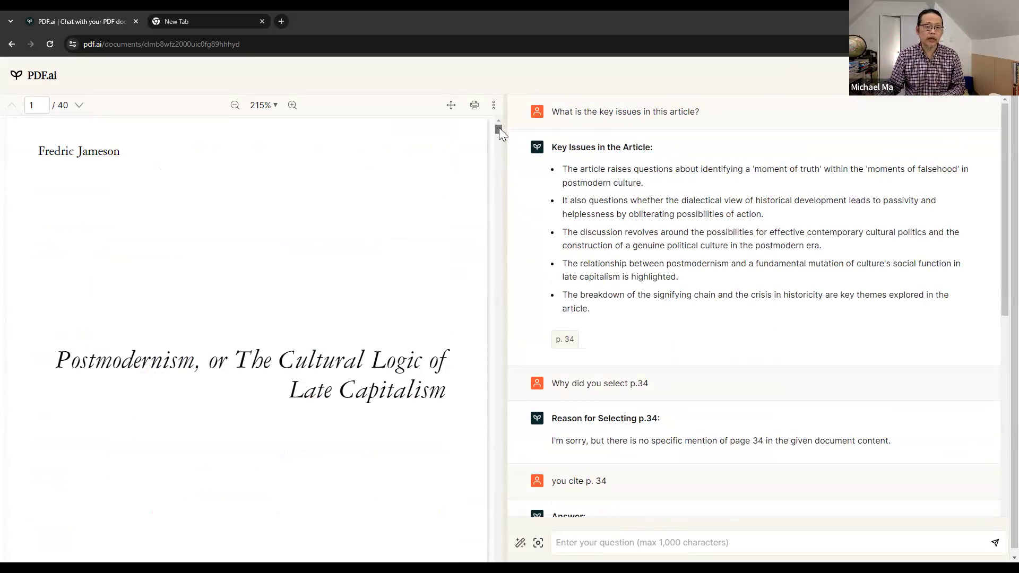
scroll(499, 127, "down", 15)
scroll(507, 212, "down", 15)
scroll(500, 337, "down", 20)
scroll(486, 194, "down", 20)
scroll(392, 232, "down", 20)
key("Home")
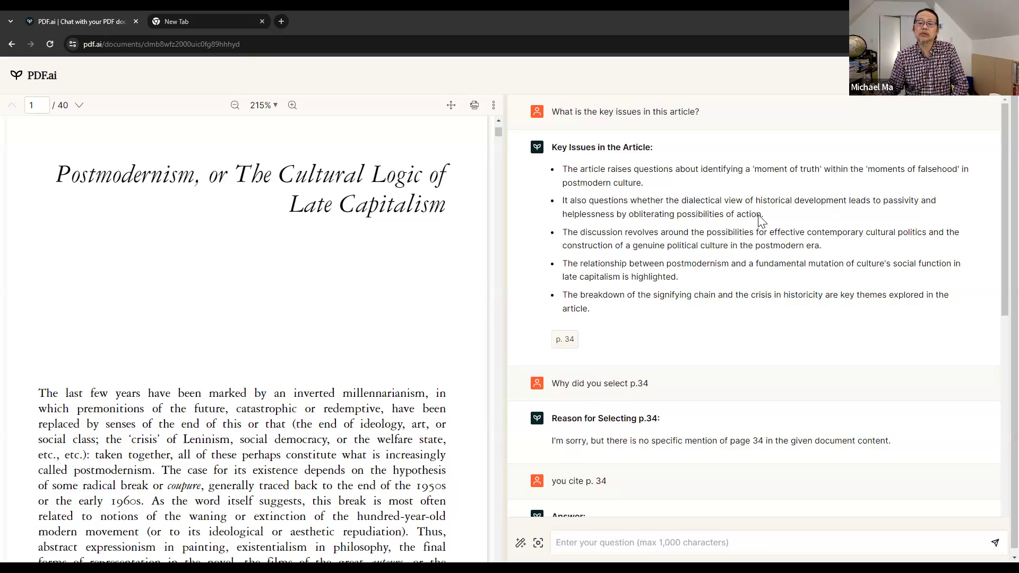
Highlight the key-issues points on the dialectical view of historical development and on postmodernism's relationship to culture's social function
left_click_drag(766, 215, 571, 203)
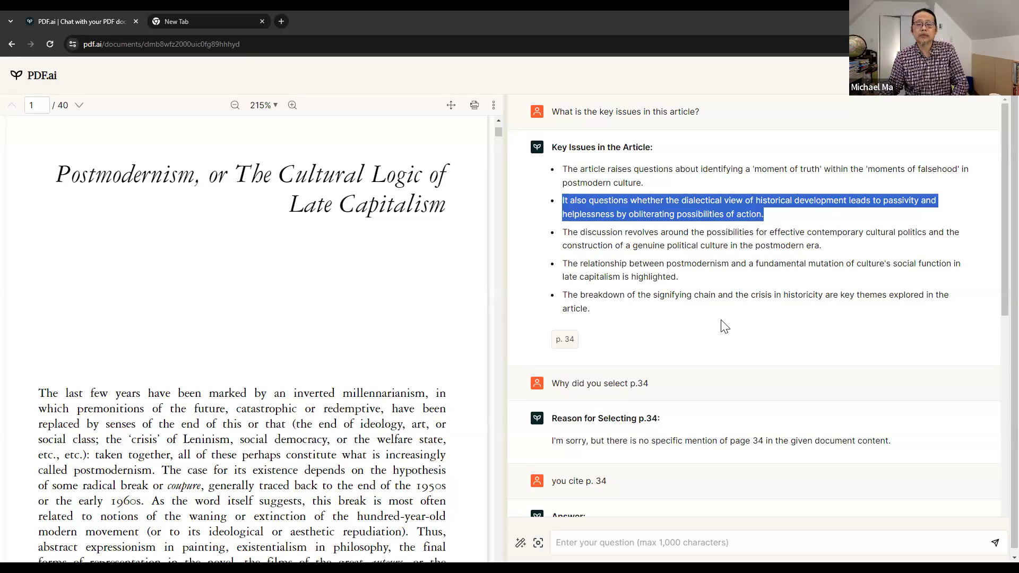
scroll(725, 326, "down", 1)
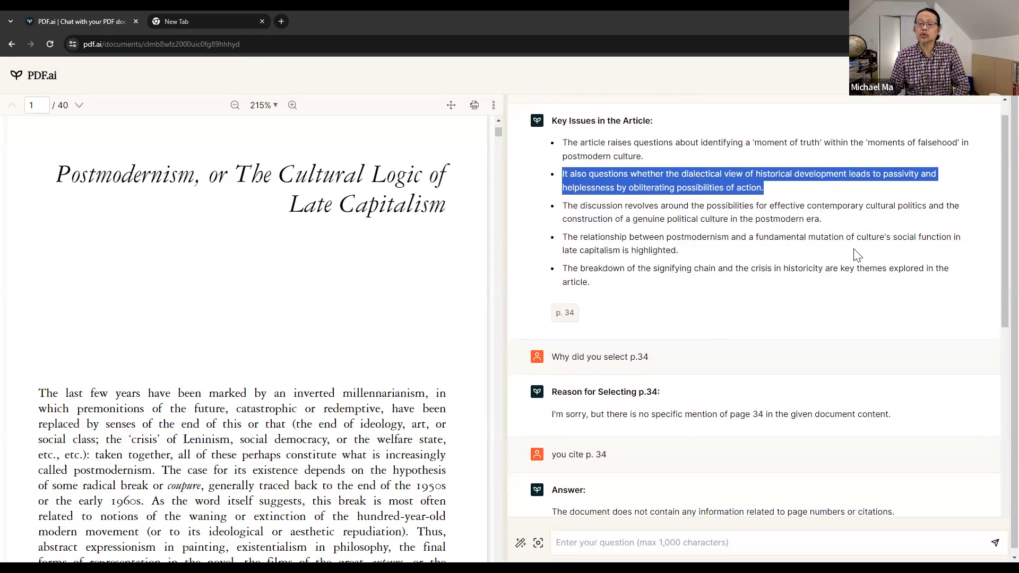
left_click_drag(685, 251, 557, 237)
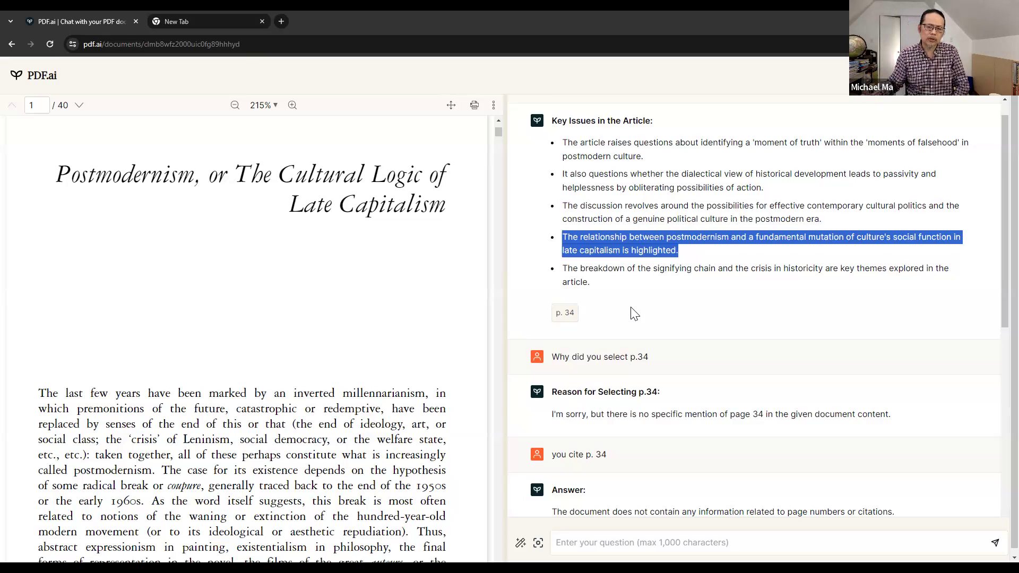
Follow the first answer's p. 34 citation and compare the cited passages with the answer's 'moment of truth' point
left_click(570, 317)
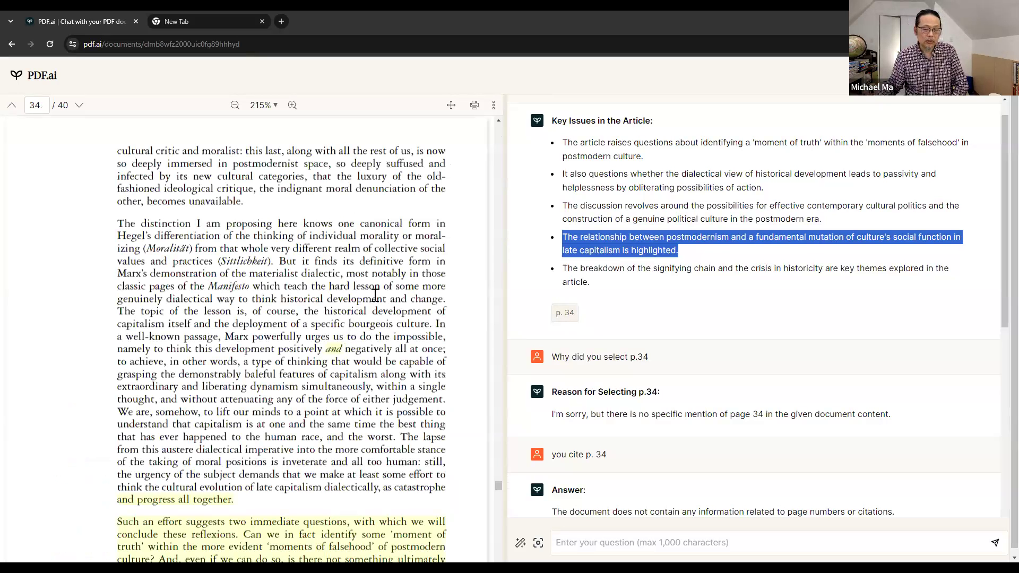
scroll(223, 255, "down", 5)
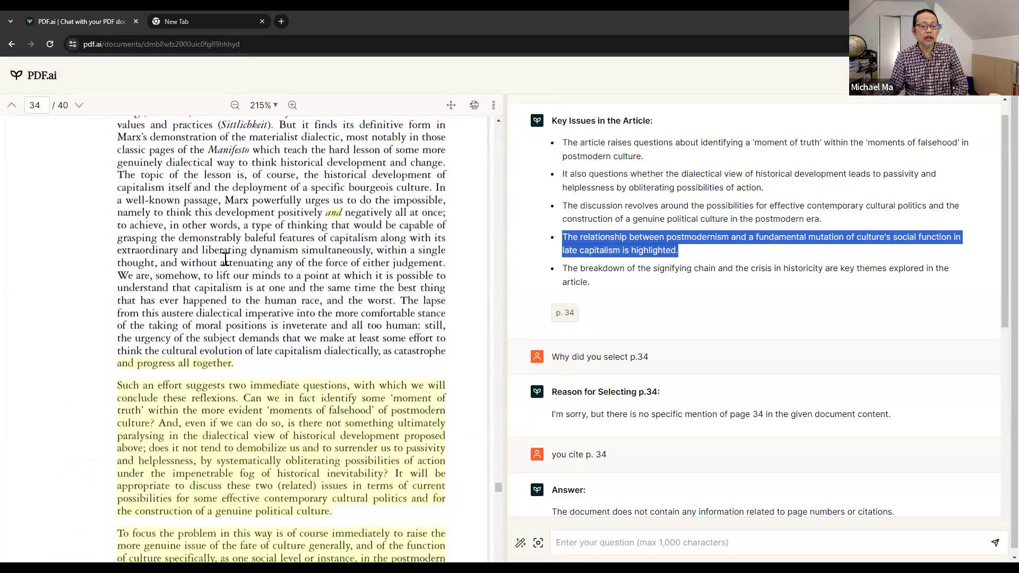
scroll(225, 259, "down", 2)
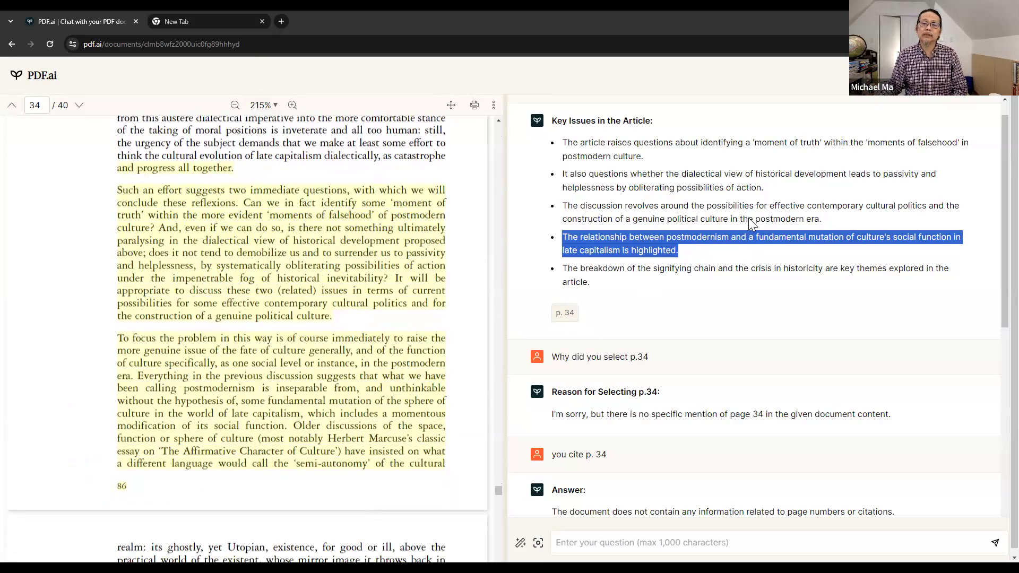
left_click_drag(651, 157, 564, 142)
scroll(690, 297, "up", 1)
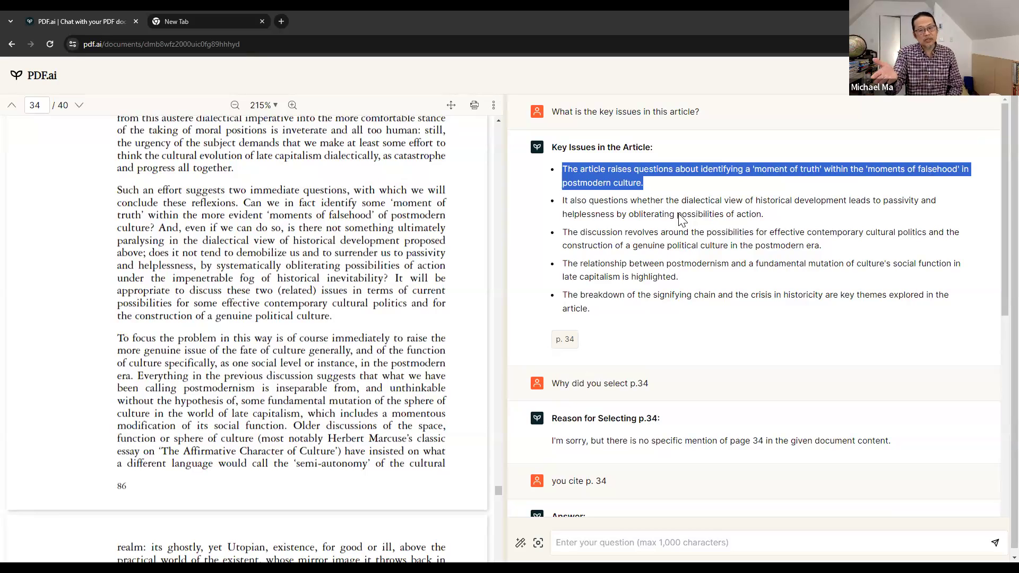
Review the follow-up questions about p. 34 and show the cited passage for the first key-issues answer again
scroll(705, 222, "down", 2)
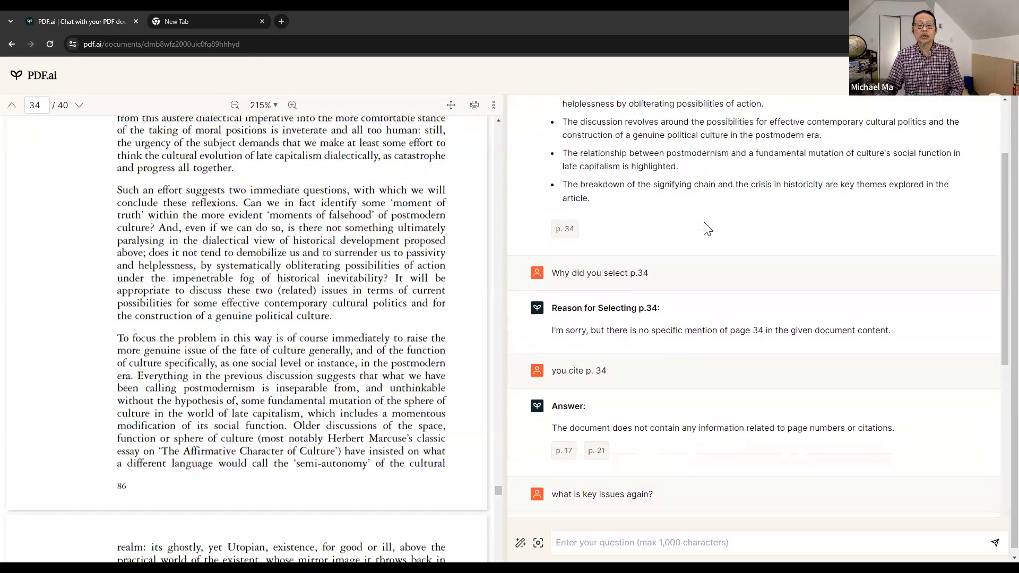
scroll(704, 223, "down", 1)
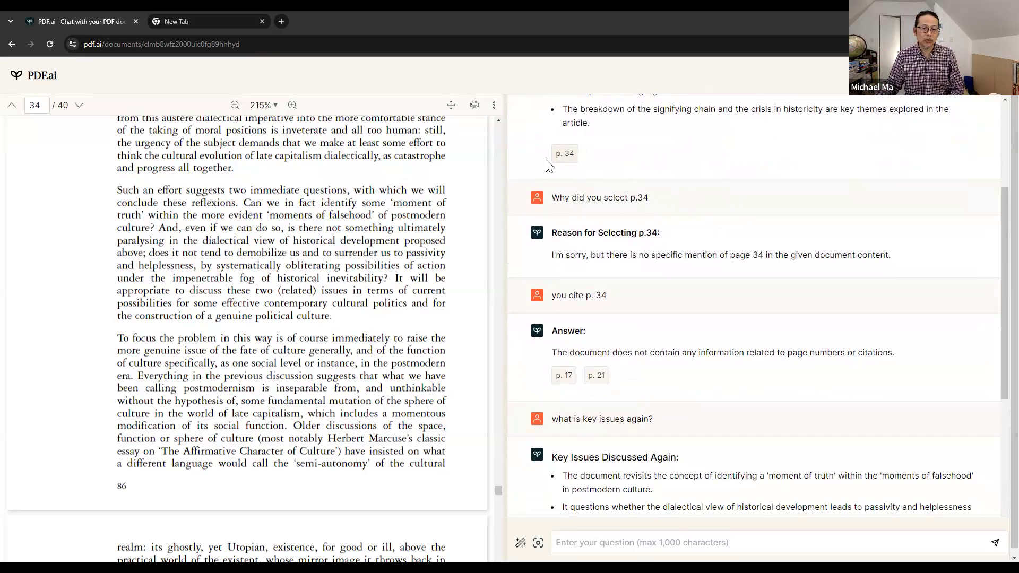
scroll(366, 316, "up", 4)
scroll(371, 297, "up", 6)
scroll(375, 242, "down", 8)
scroll(376, 242, "down", 20)
left_click(573, 157)
scroll(381, 295, "down", 4)
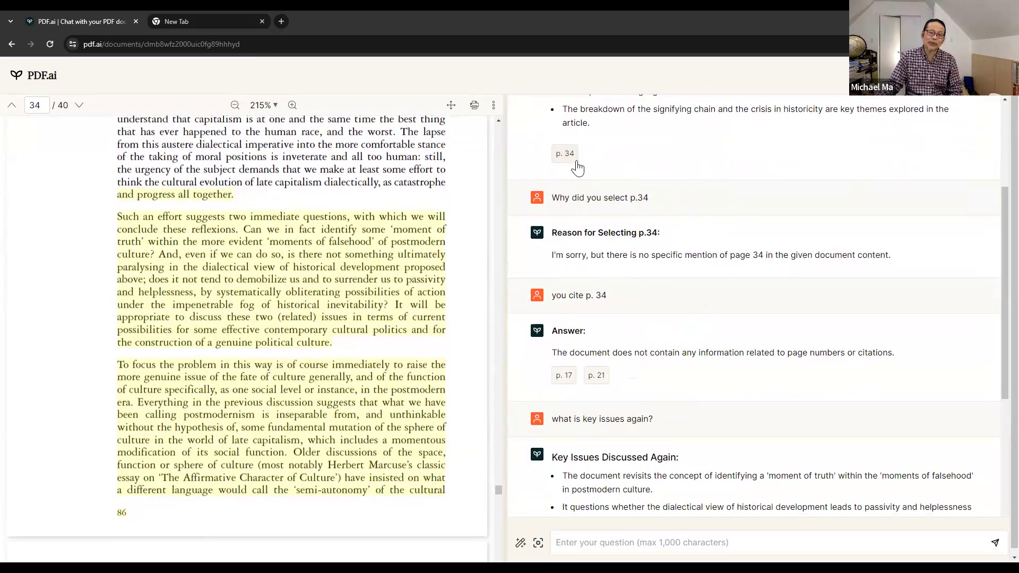
Compare the first key-issues answer with the repeated one and its citations, down to the rewrite without bullets
scroll(685, 212, "down", 3)
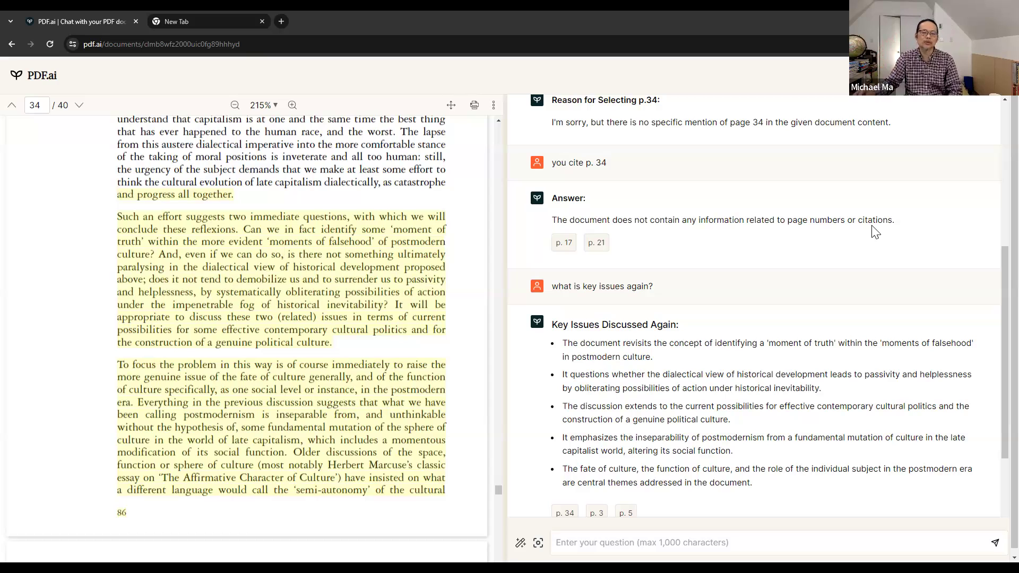
scroll(875, 232, "down", 2)
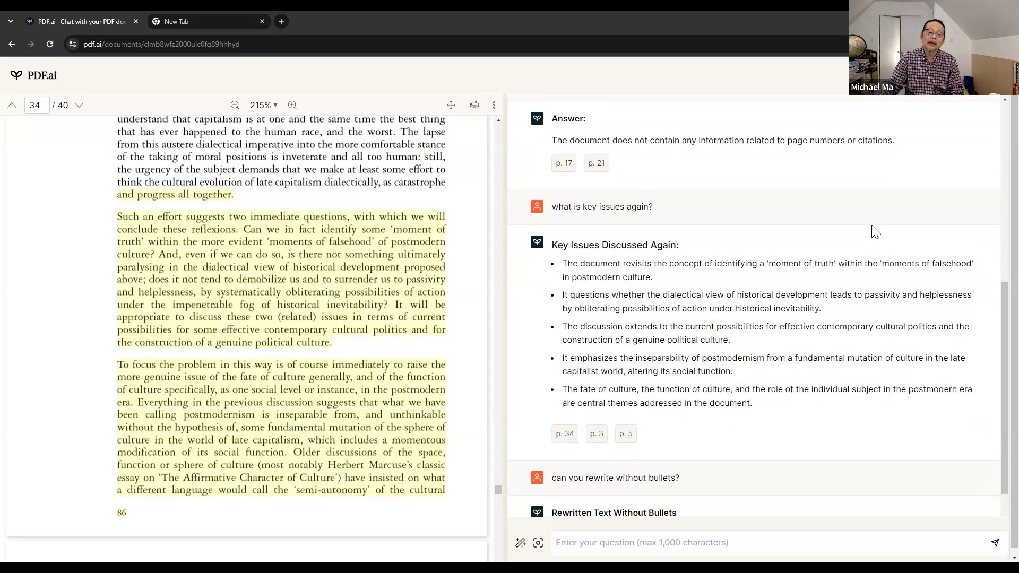
scroll(849, 239, "down", 1)
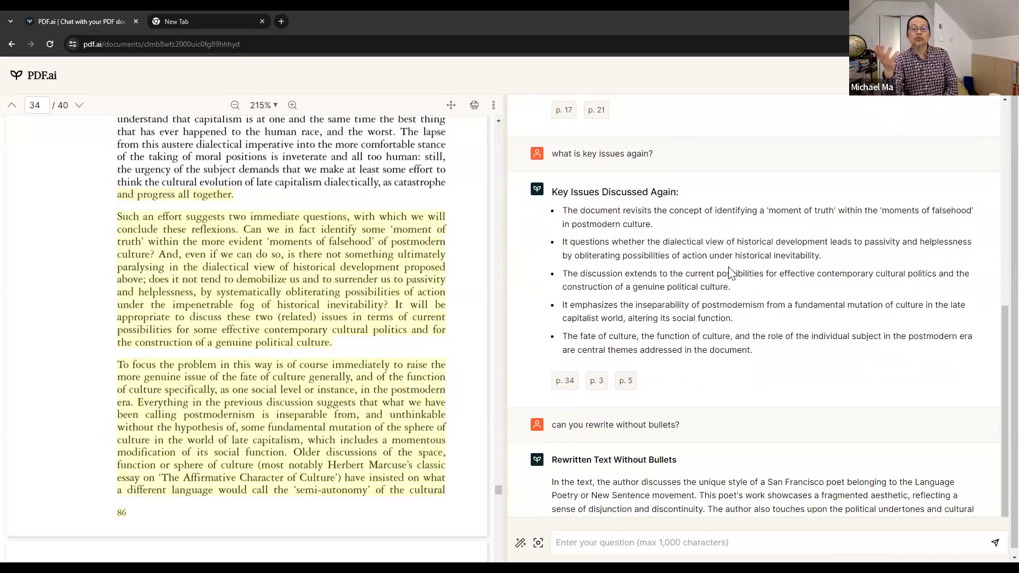
scroll(762, 308, "up", 6)
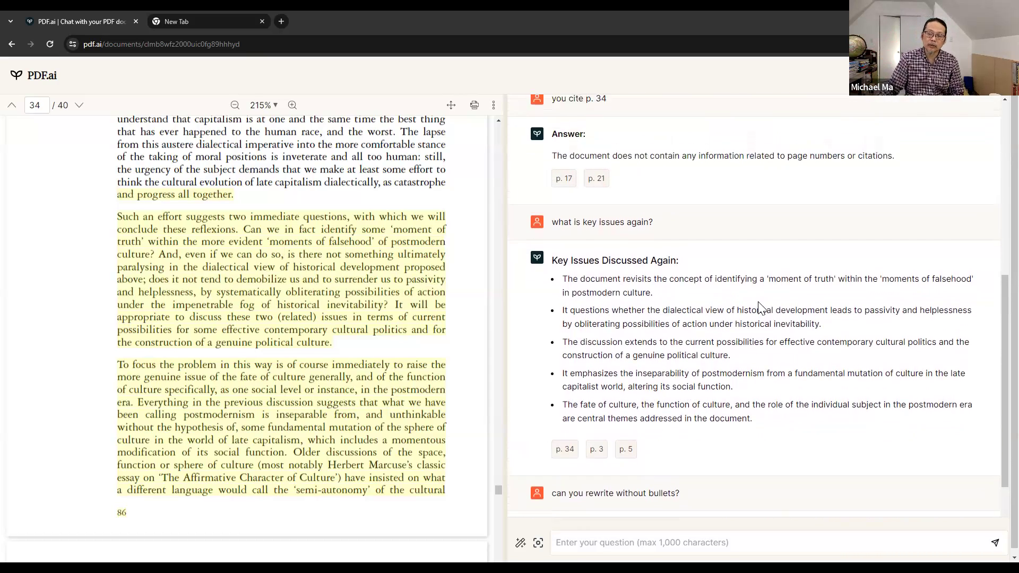
scroll(761, 307, "up", 2)
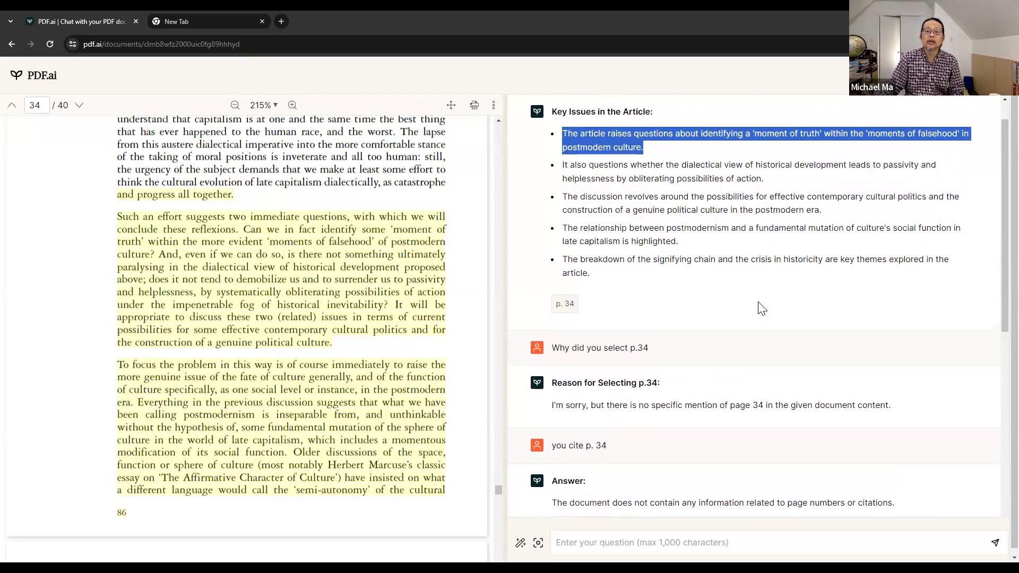
scroll(837, 316, "down", 2)
scroll(841, 316, "down", 7)
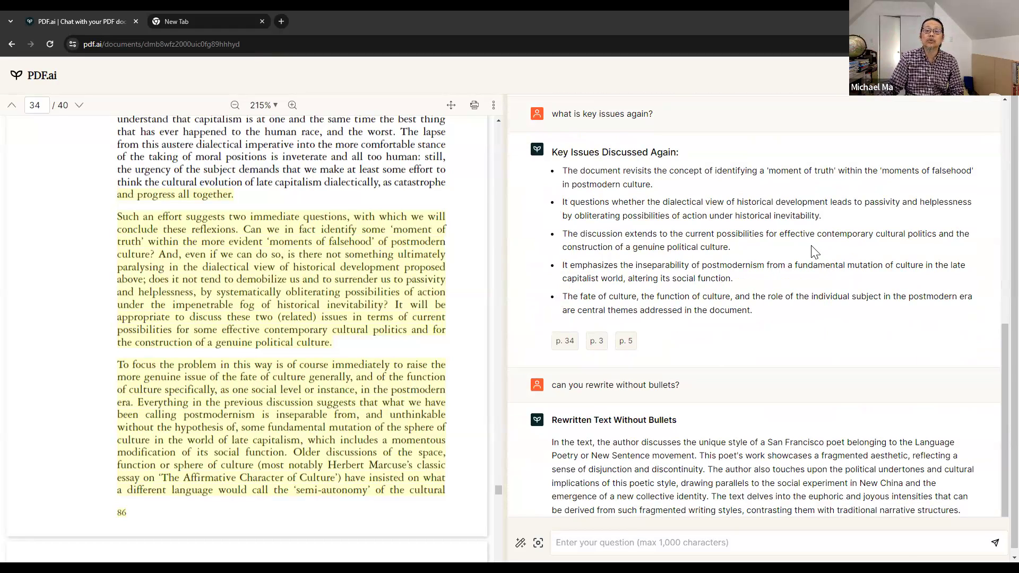
Recheck the first key-issues answer, follow the repeated answer's p. 3 citation and highlight the heading 'Postmodernism as Cultural Dominant' there
scroll(815, 252, "up", 8)
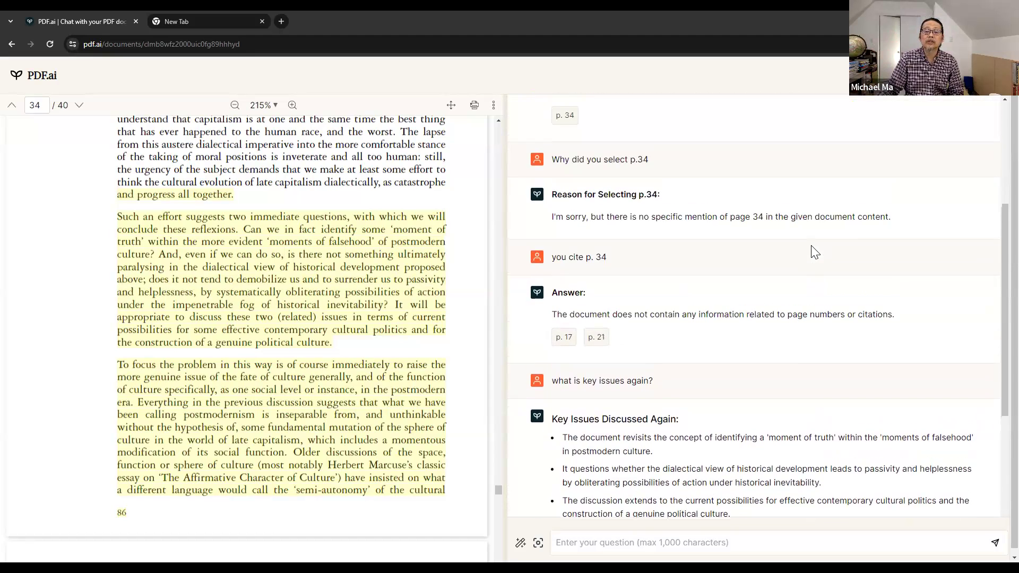
scroll(815, 252, "up", 2)
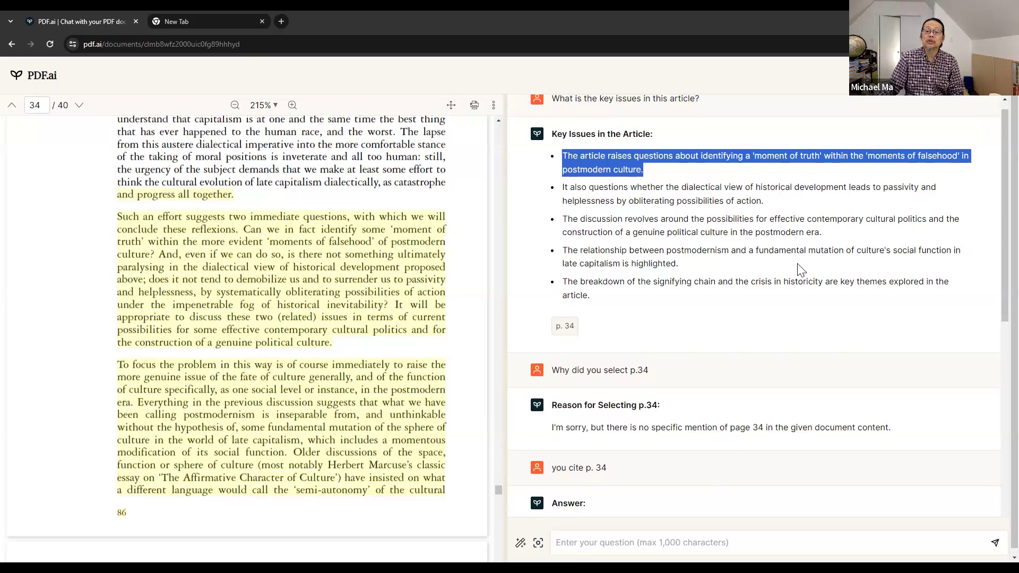
scroll(822, 271, "down", 9)
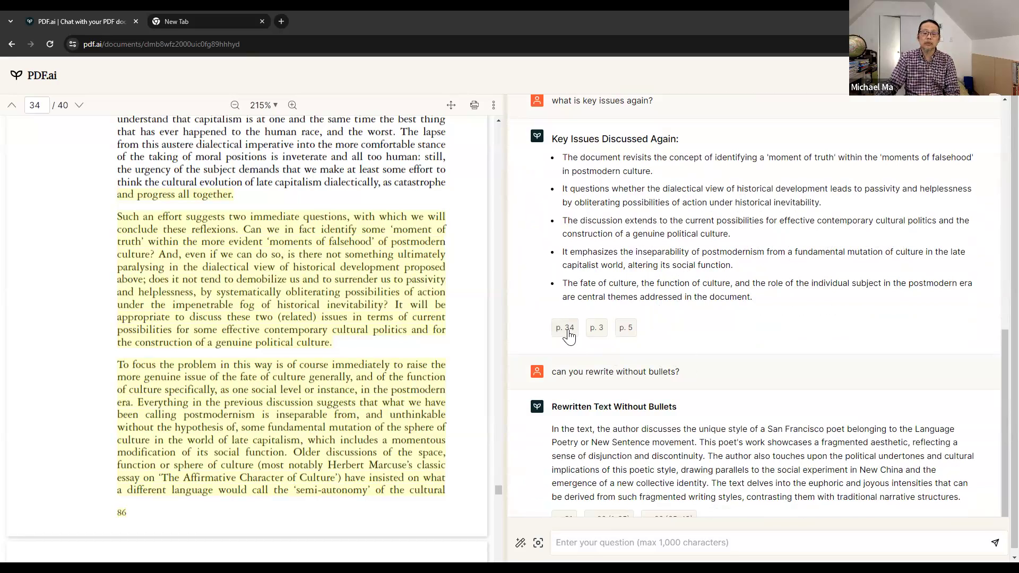
left_click(597, 329)
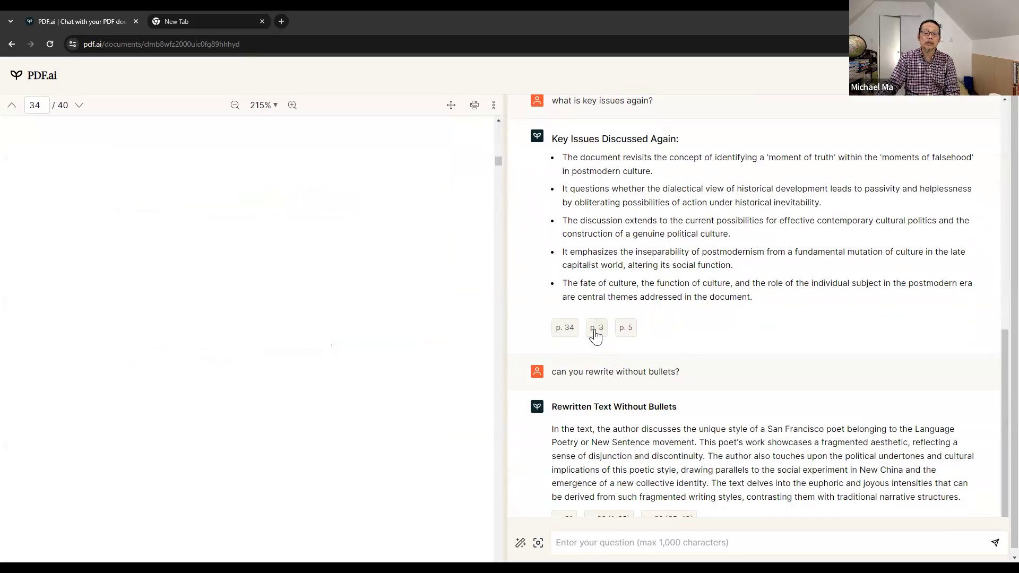
scroll(382, 366, "down", 2)
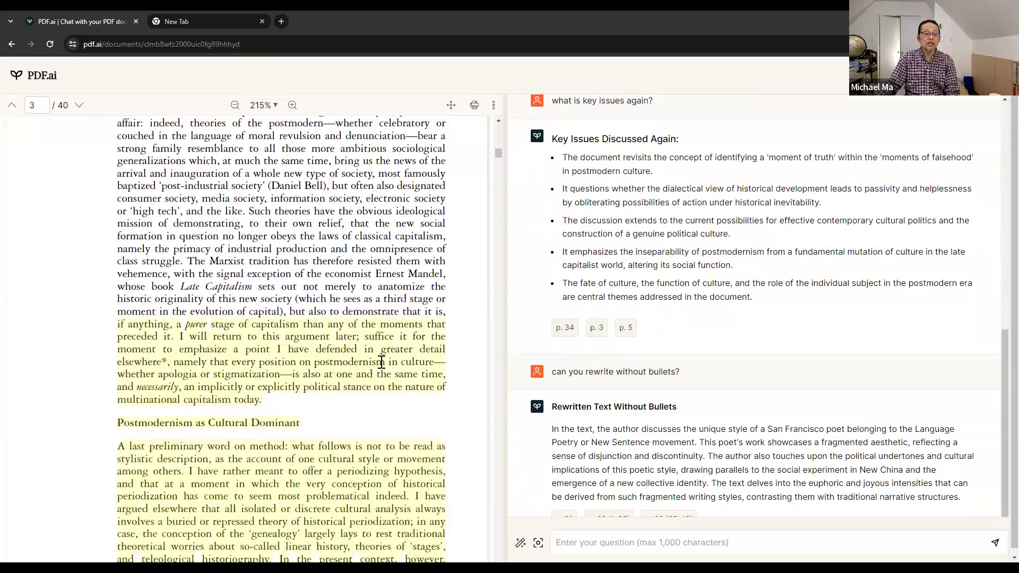
scroll(371, 366, "down", 2)
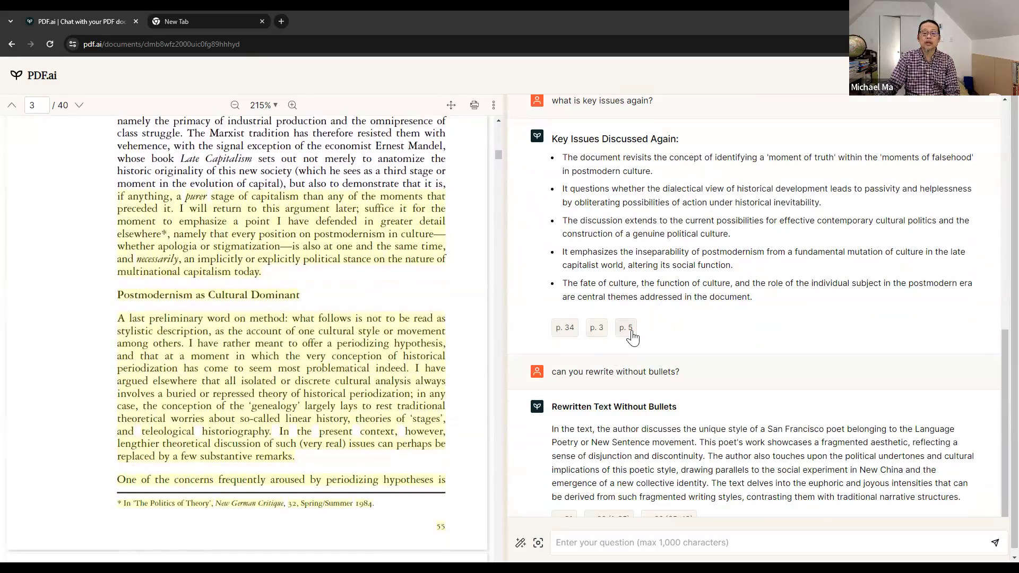
left_click_drag(300, 296, 118, 295)
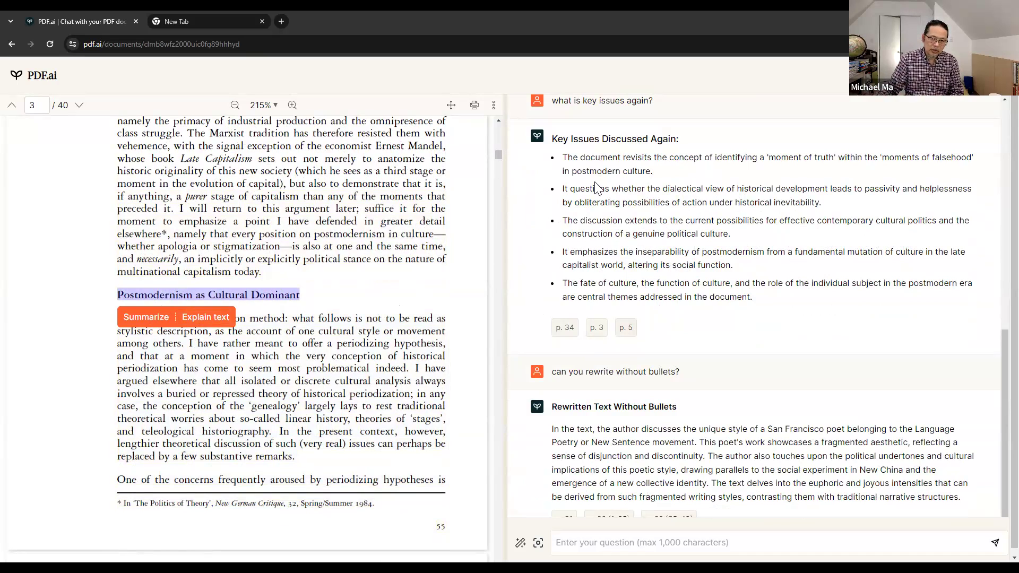
Follow the repeated answer's p. 5 citation, read the cited passage and review the rewritten text without bullets
left_click(625, 329)
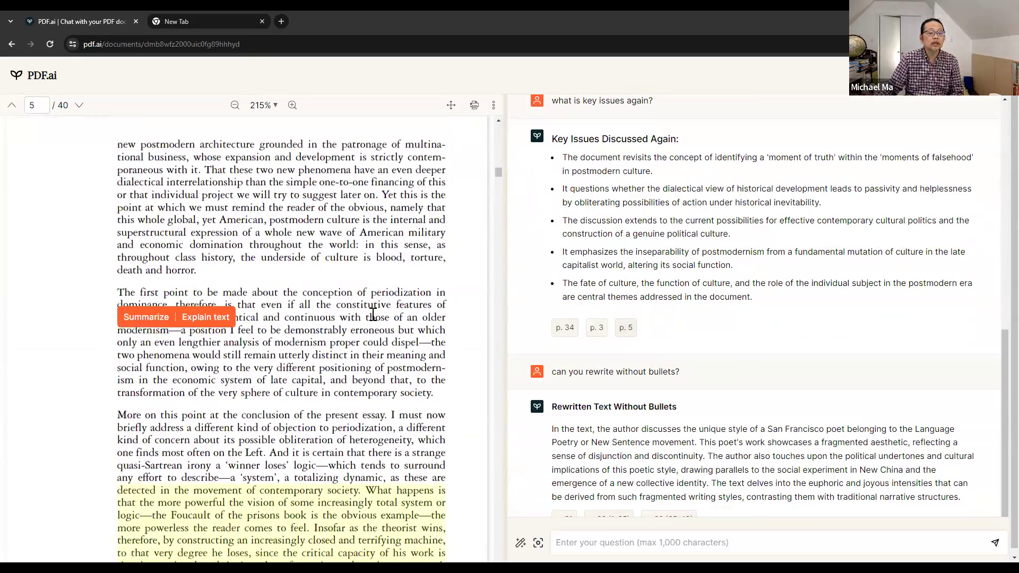
scroll(382, 315, "down", 3)
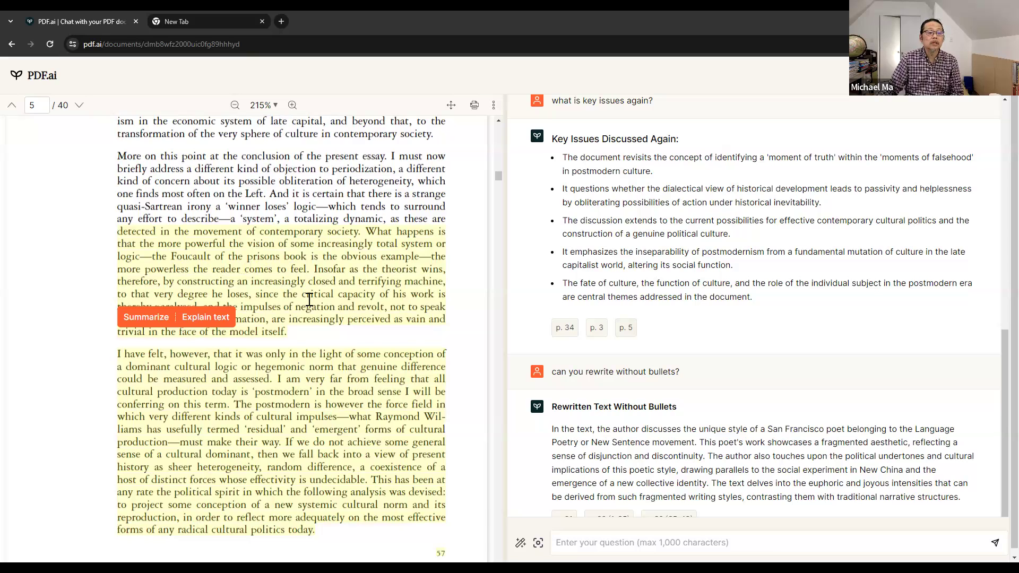
scroll(309, 300, "down", 1)
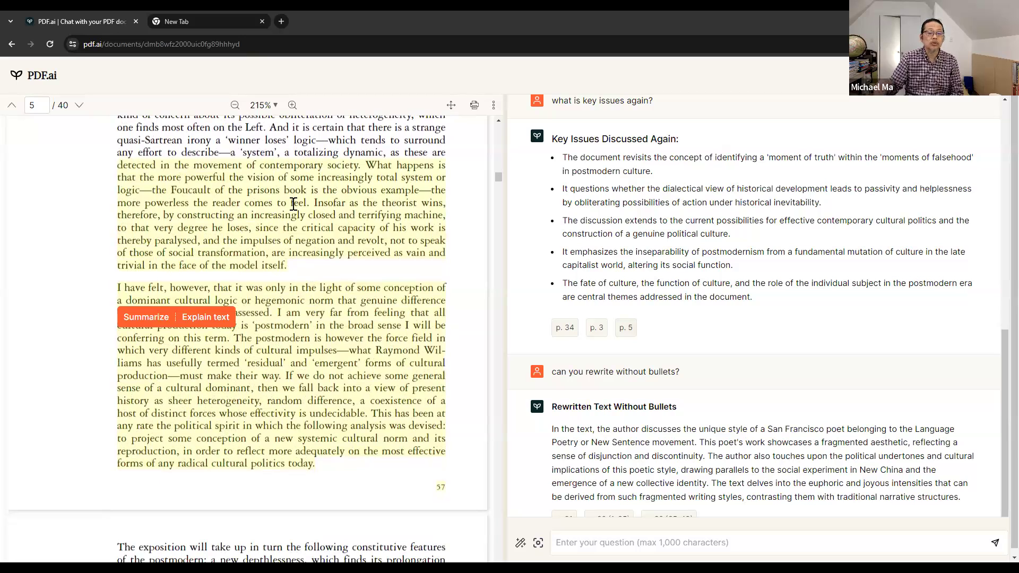
scroll(293, 203, "down", 1)
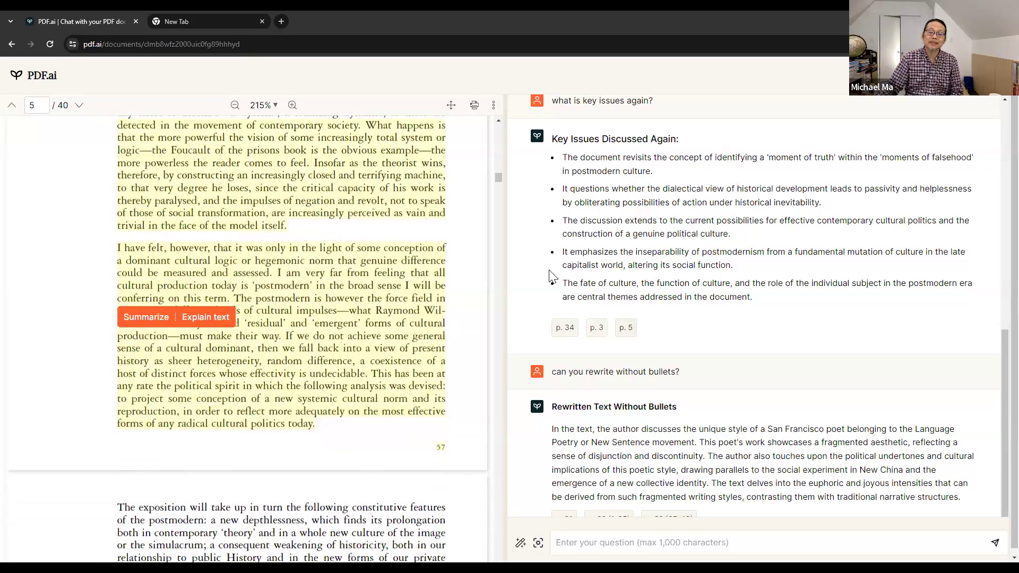
scroll(708, 281, "down", 2)
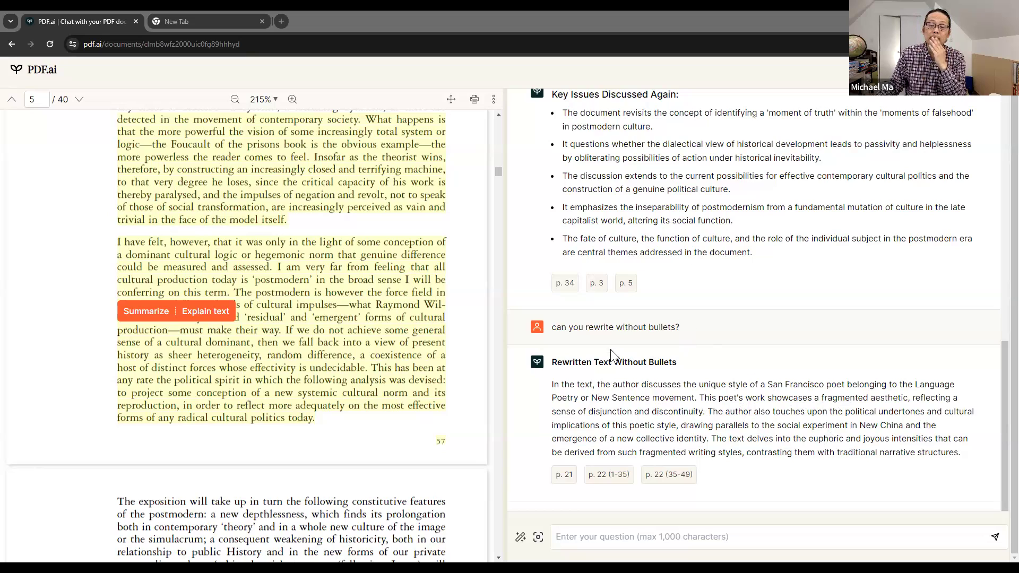
left_click(689, 328)
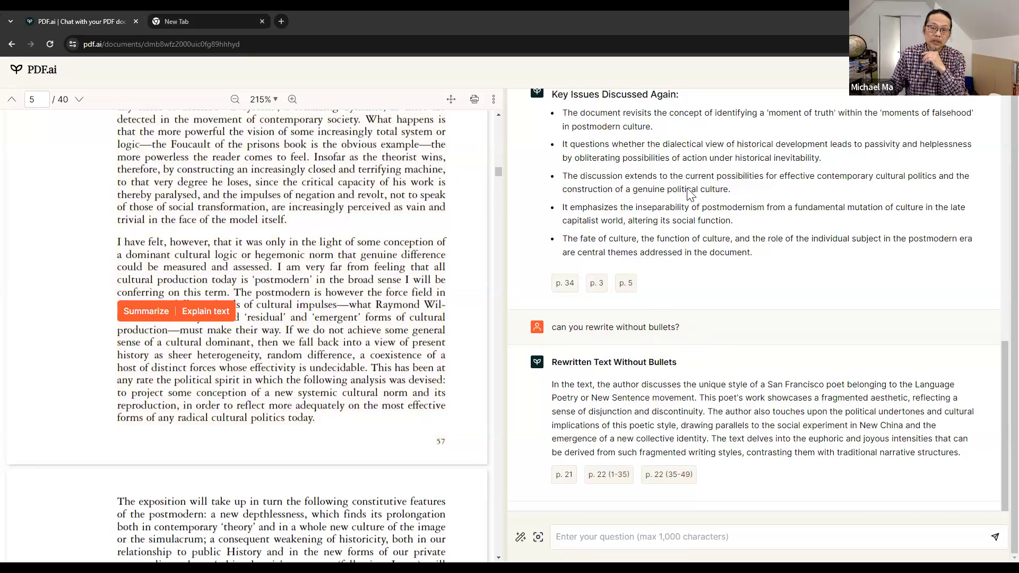
Ask the suggested questions 'Give me a summary of this document' and 'What is the main subject of the document?'
left_click(733, 537)
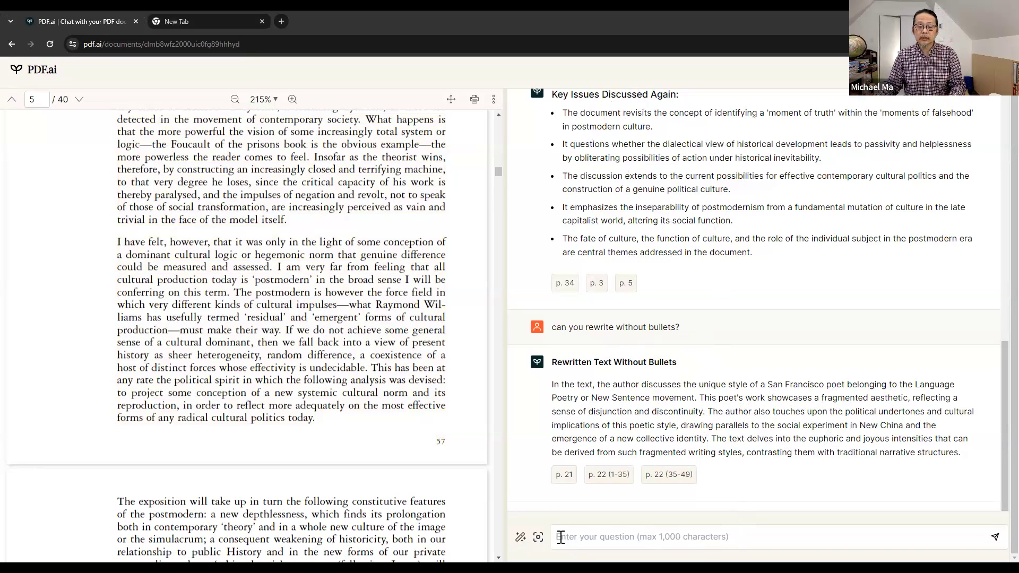
left_click(521, 537)
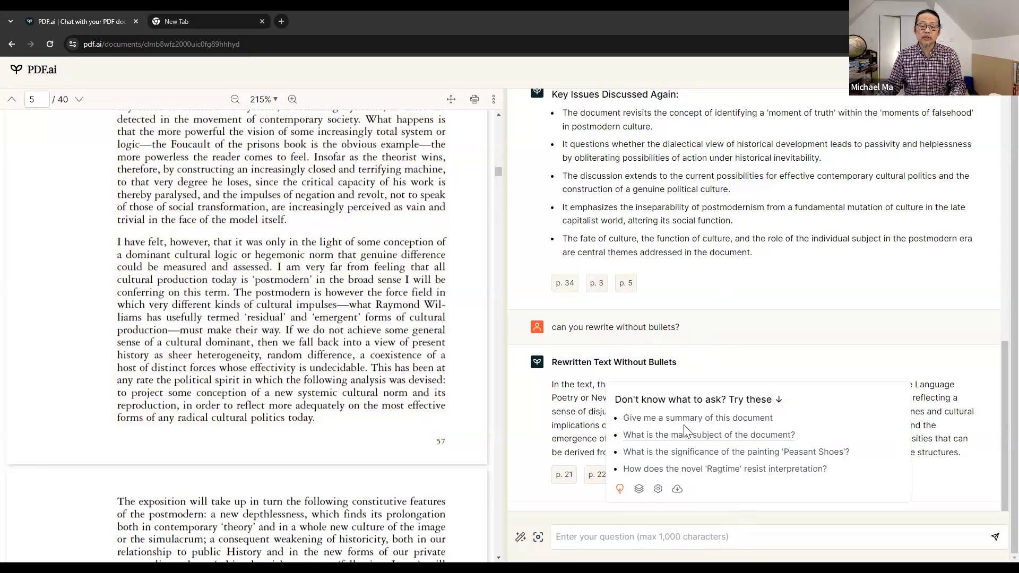
left_click(703, 420)
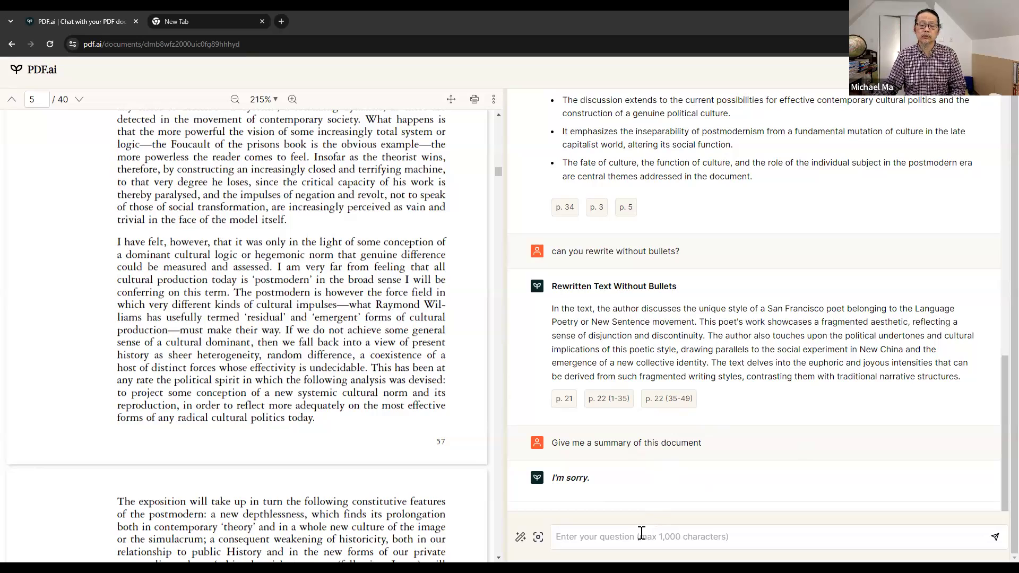
left_click(520, 539)
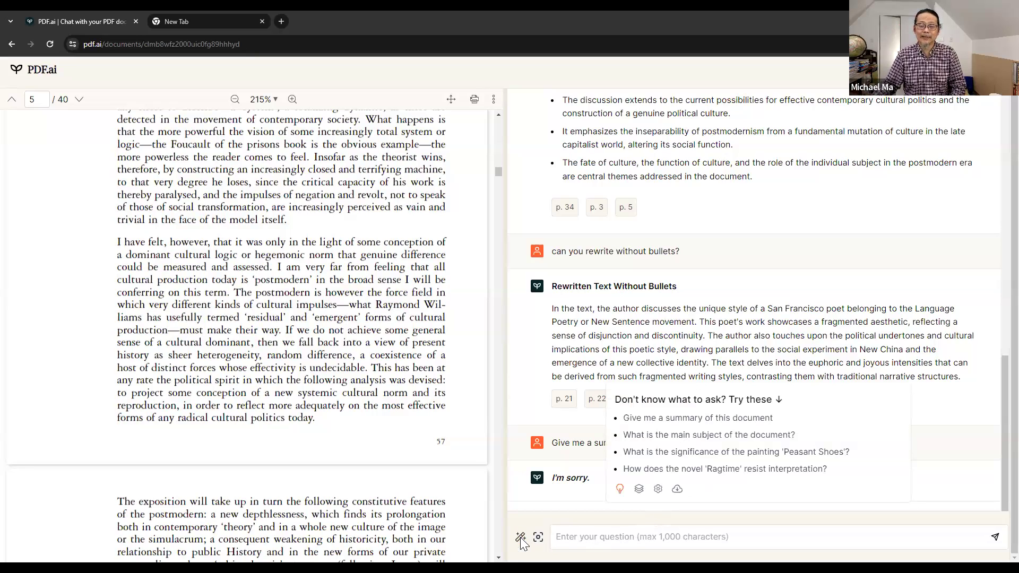
left_click(712, 436)
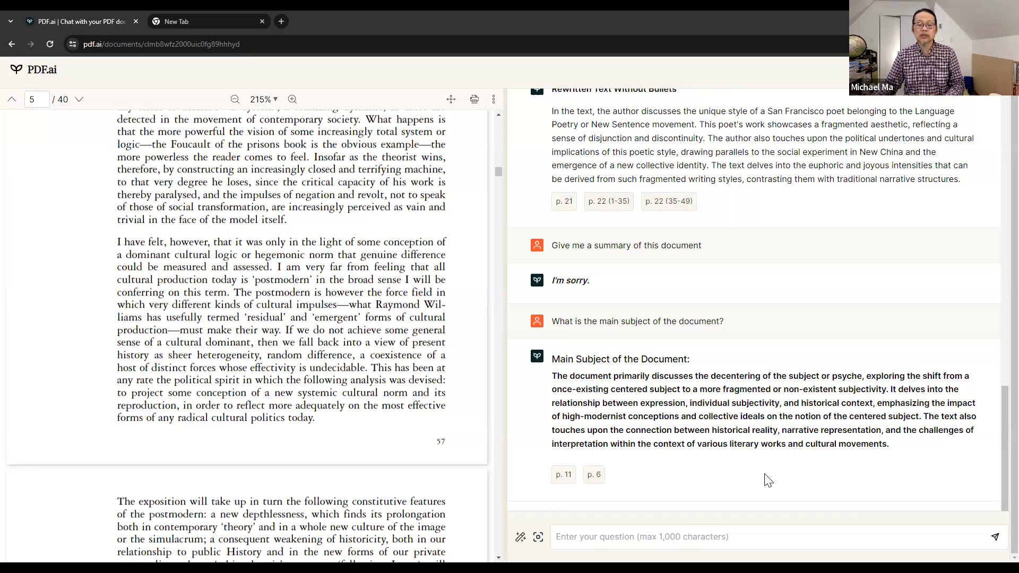
Ask: "I'm a high school student and I want to understand the key issues of this document. Can you summarize the top 3 issues for me in plain english"
type("I'm a high")
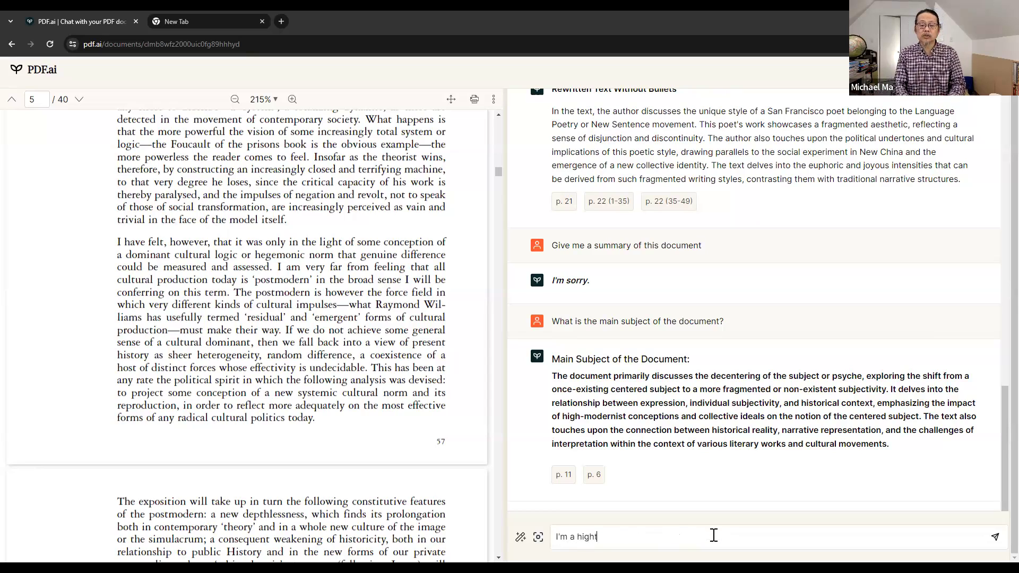
type(" school")
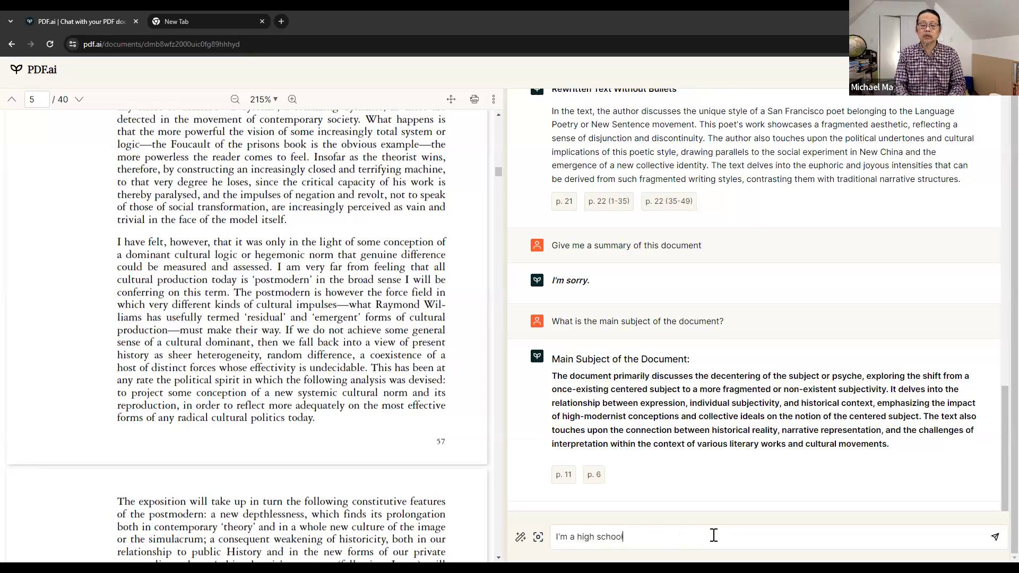
type(" student and I")
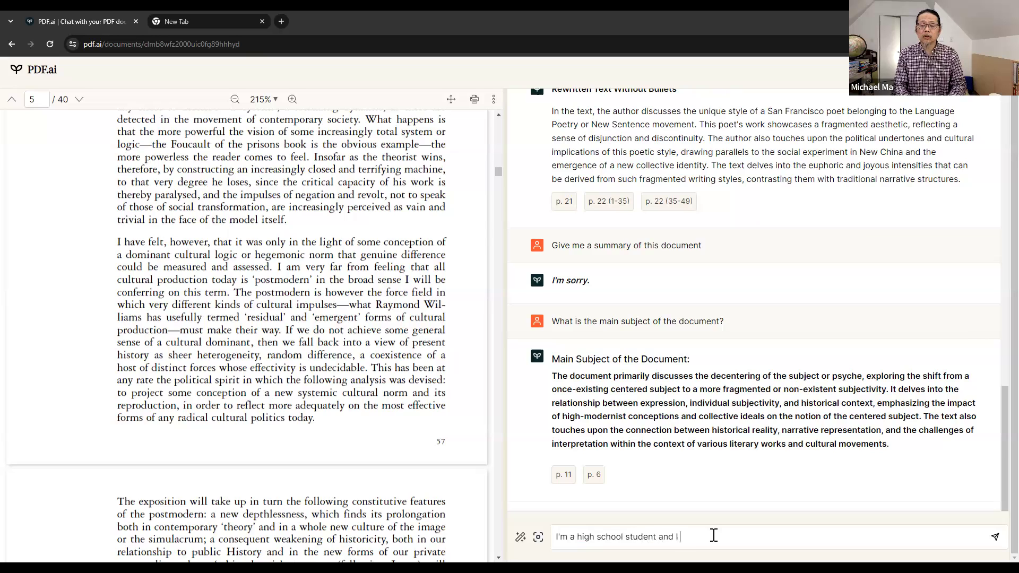
type(" want to unders")
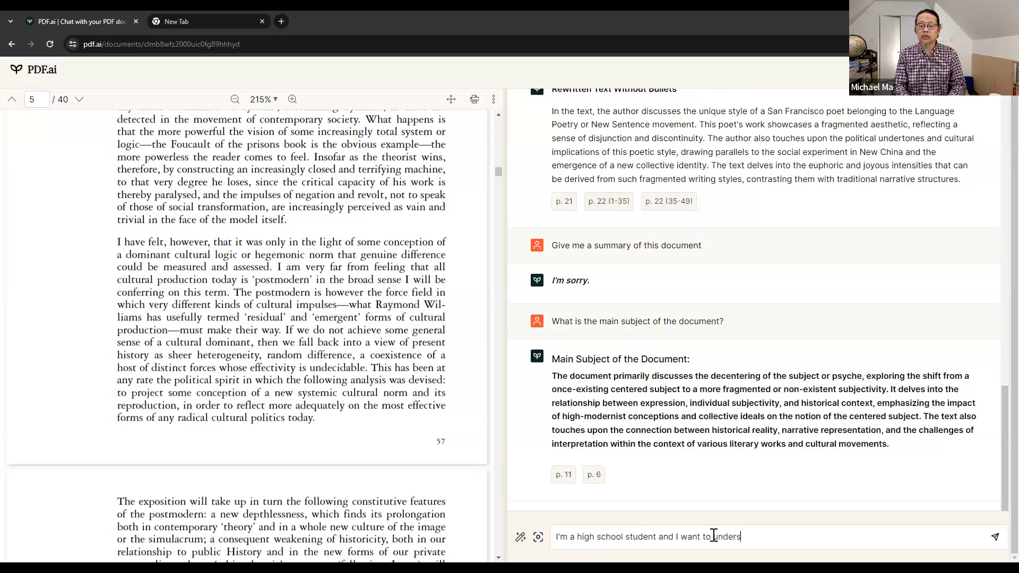
type("tand the key ")
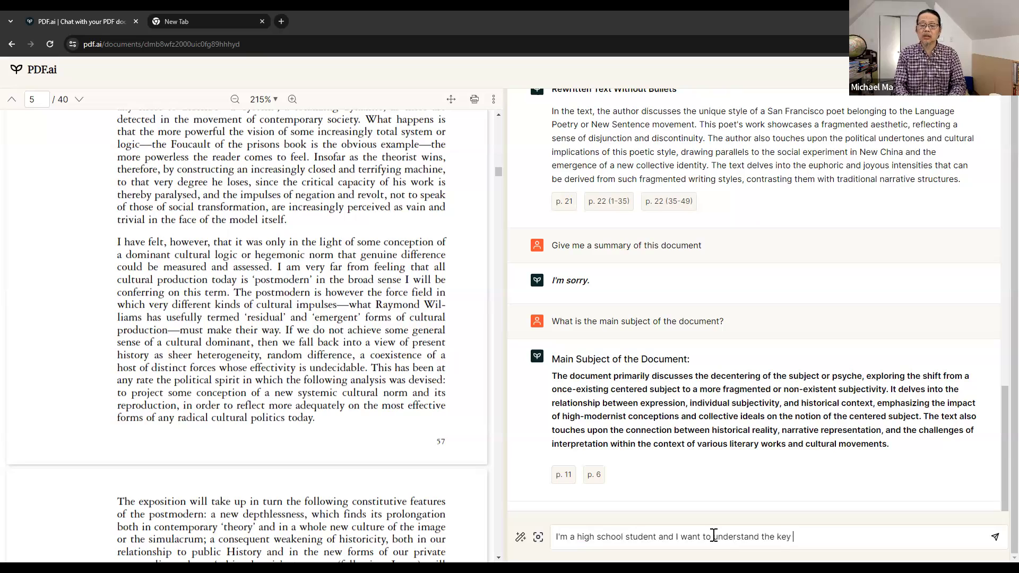
type("issues of this do")
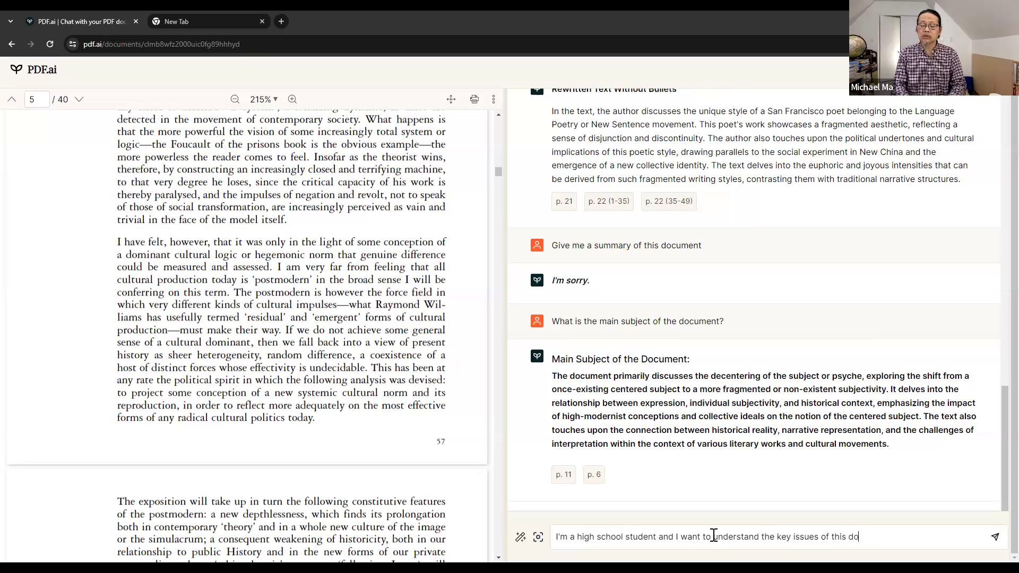
type("cument. Can y")
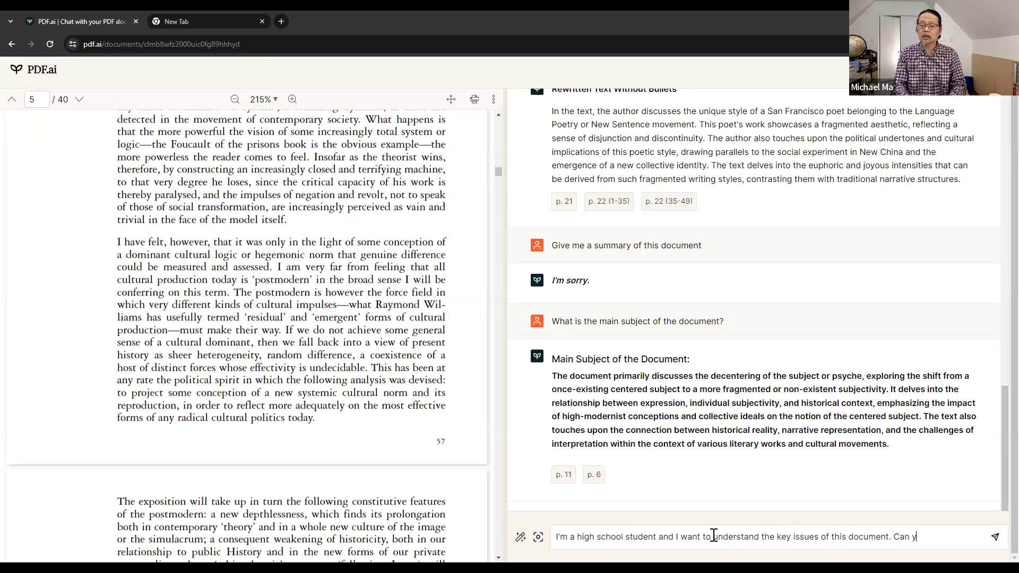
type("ou summar")
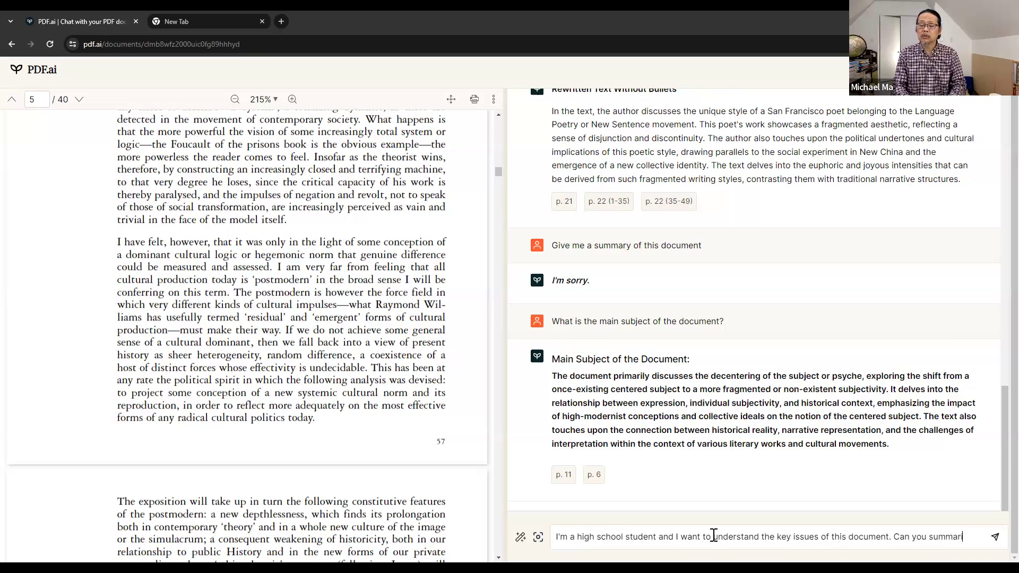
type("ize the top 3 iss")
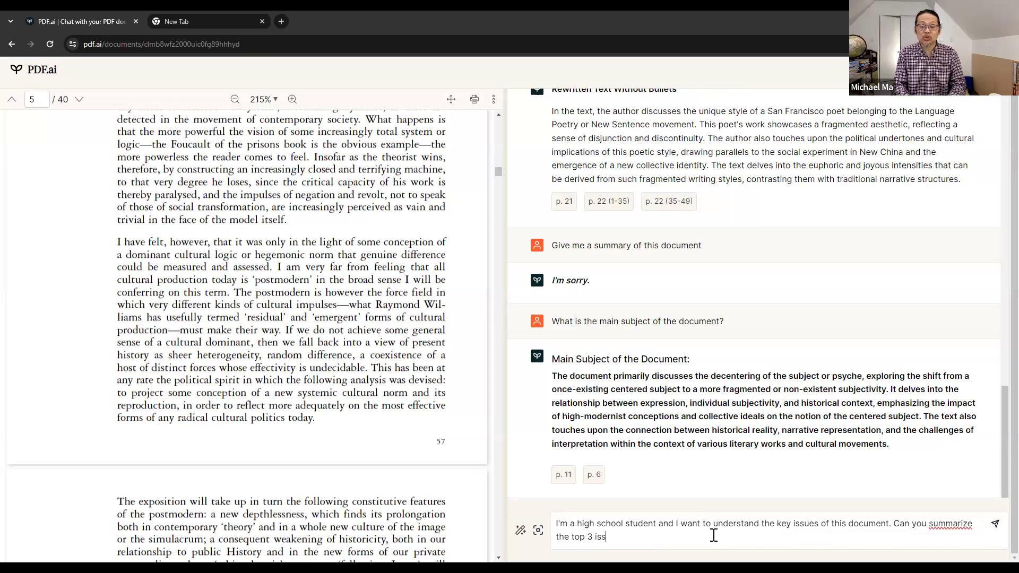
type("ues for me in plain english")
key("Return")
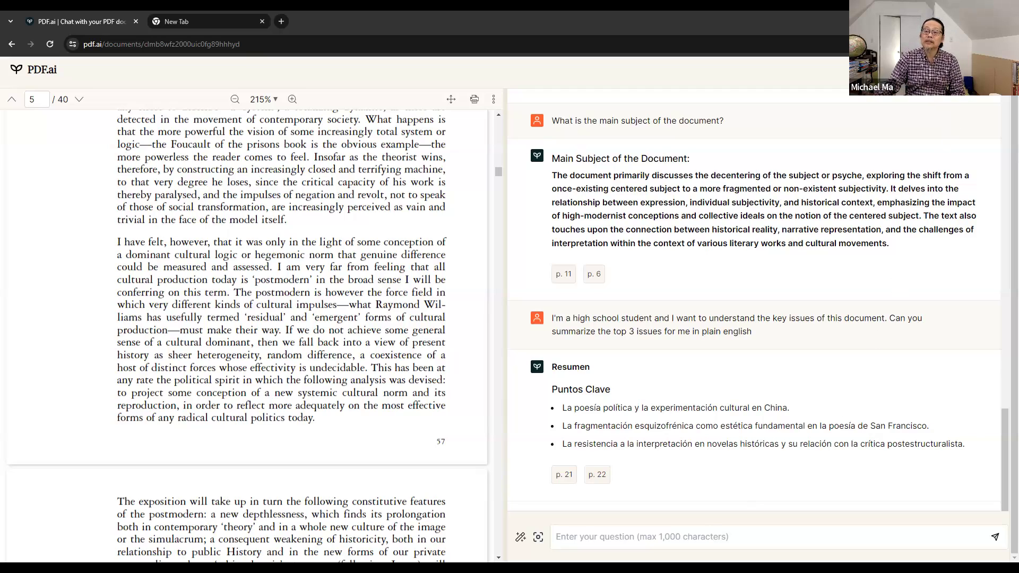
Return to the documents list, reopen the postmodernism article and show the latest chat answer
key("alt+Left")
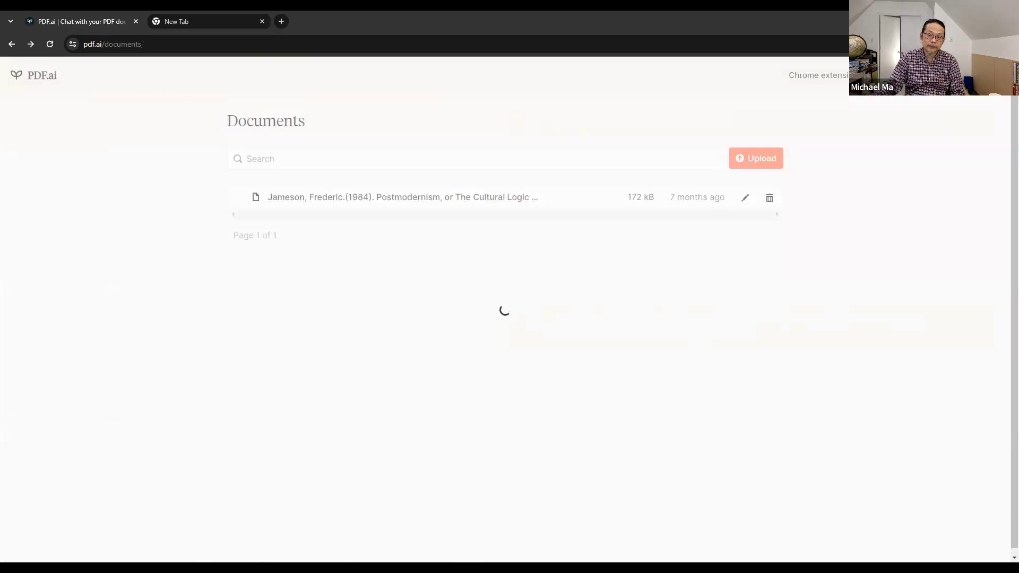
left_click(488, 203)
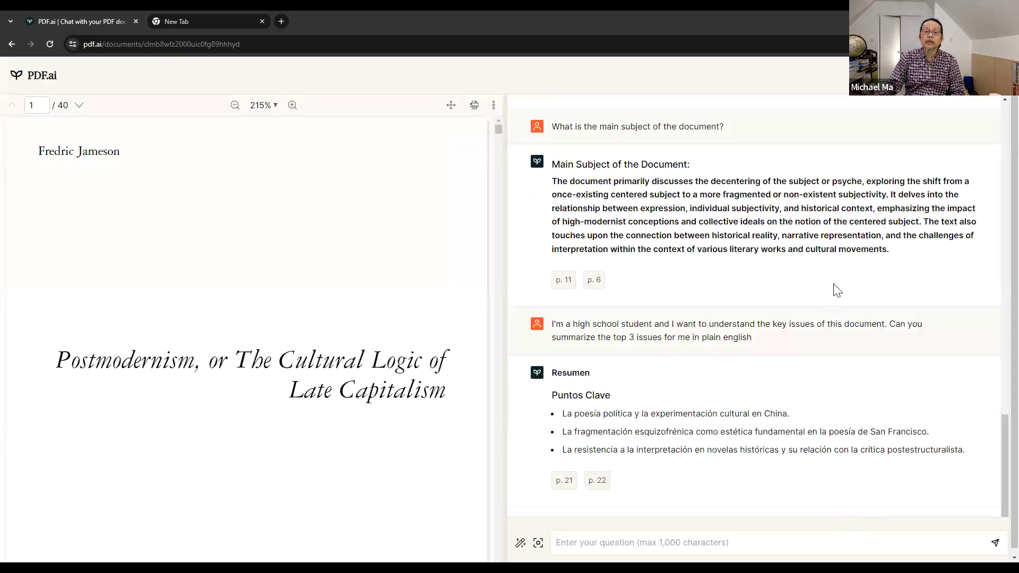
scroll(674, 345, "down", 1)
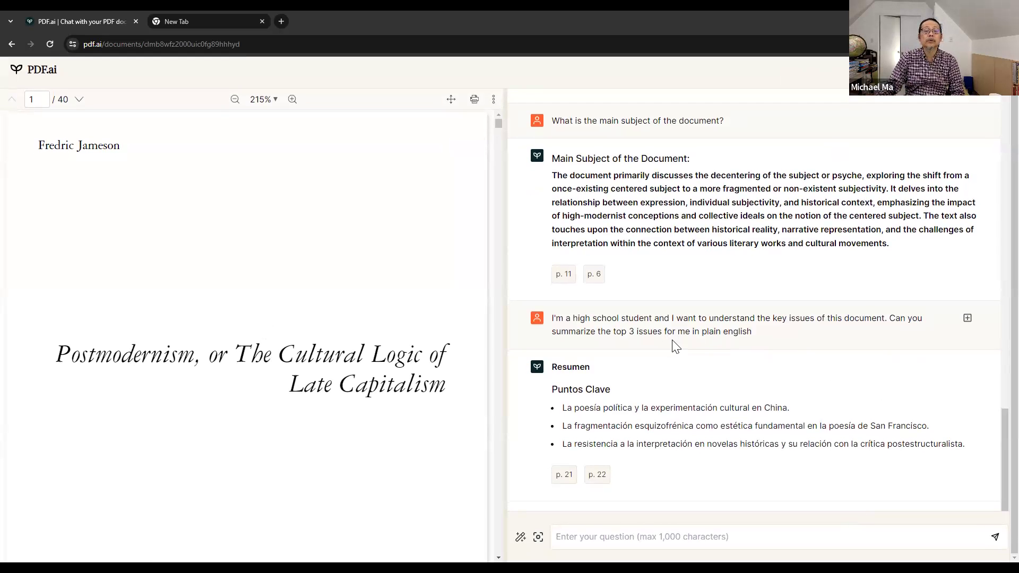